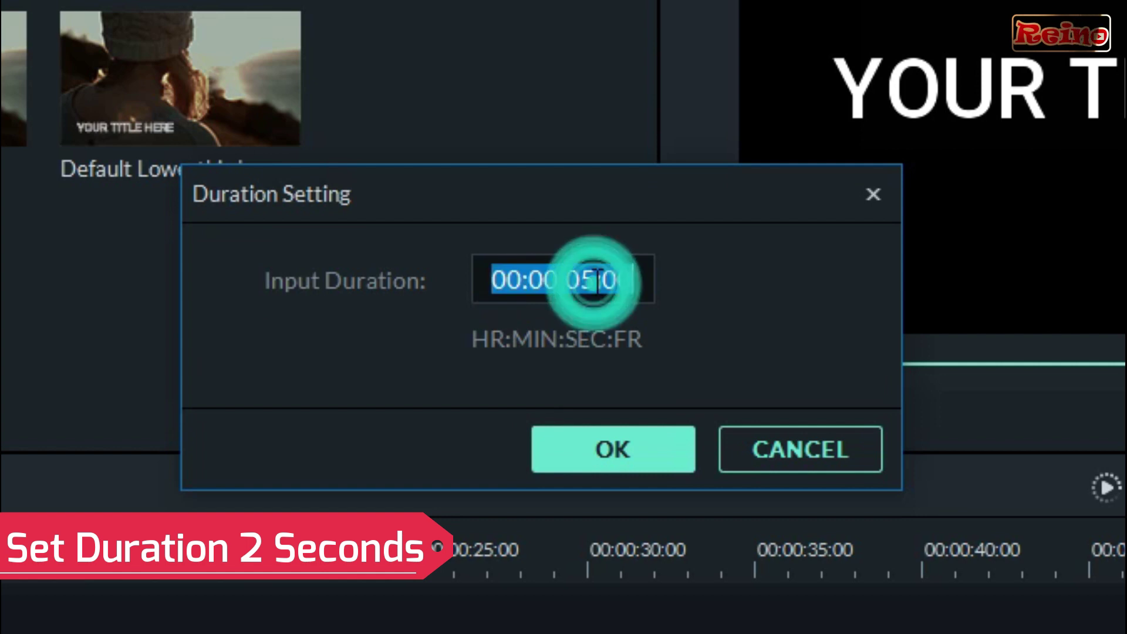
# Set the title clip's duration to 00:00:02:00.
pyautogui.press('BackSpace')
pyautogui.write('2')
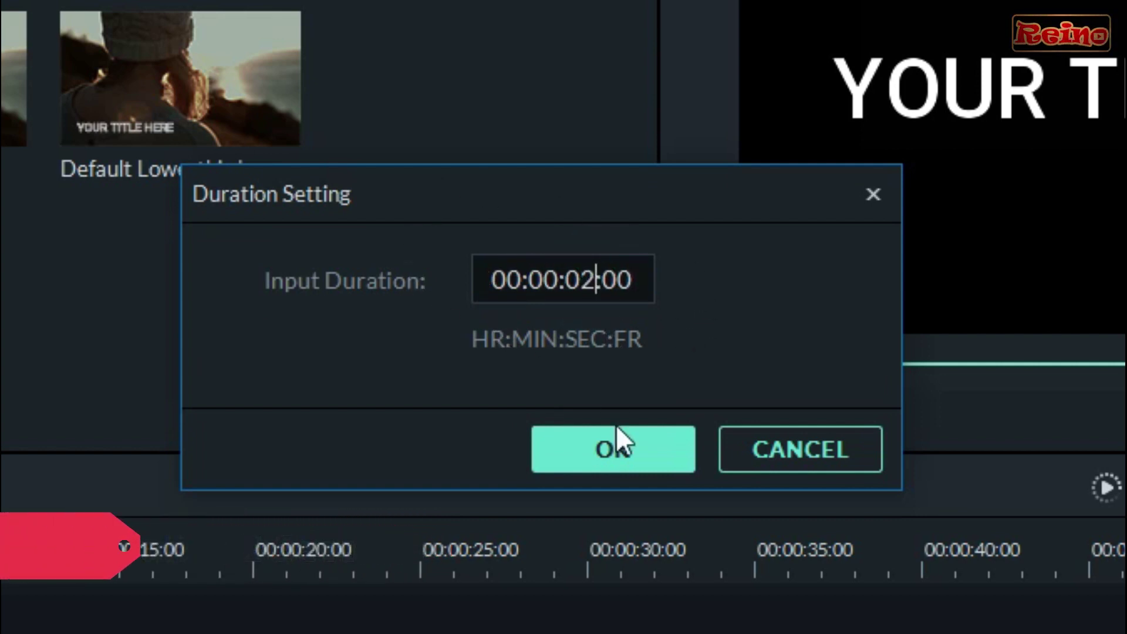
pyautogui.click(620, 452)
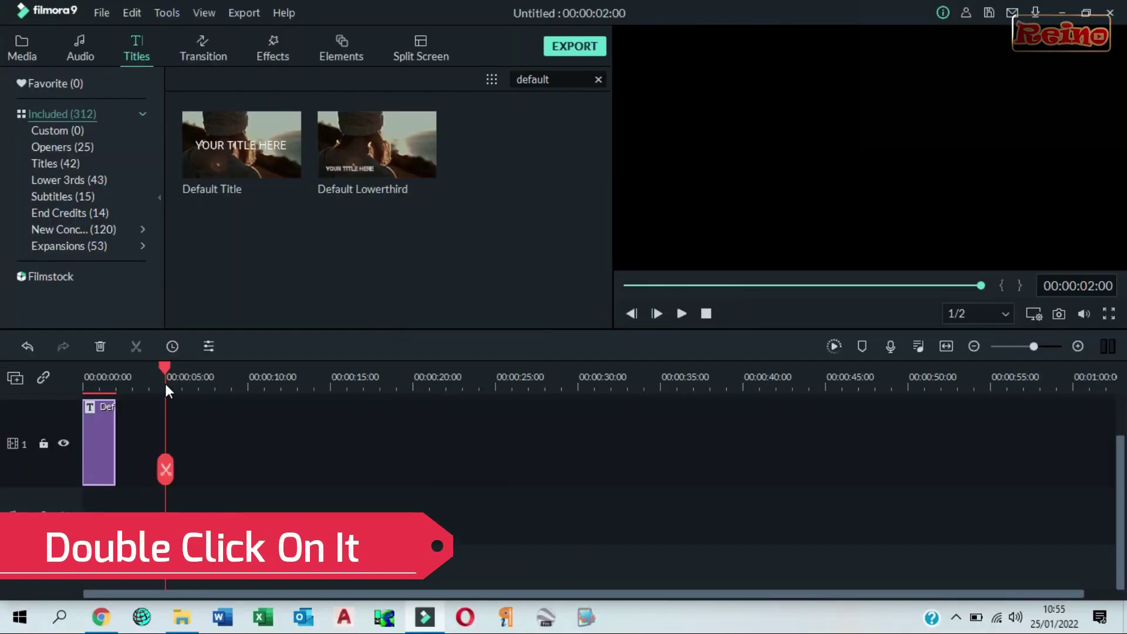
# Replace the text of the title clip on track 1 with "Hey Friends,".
pyautogui.click(94, 375)
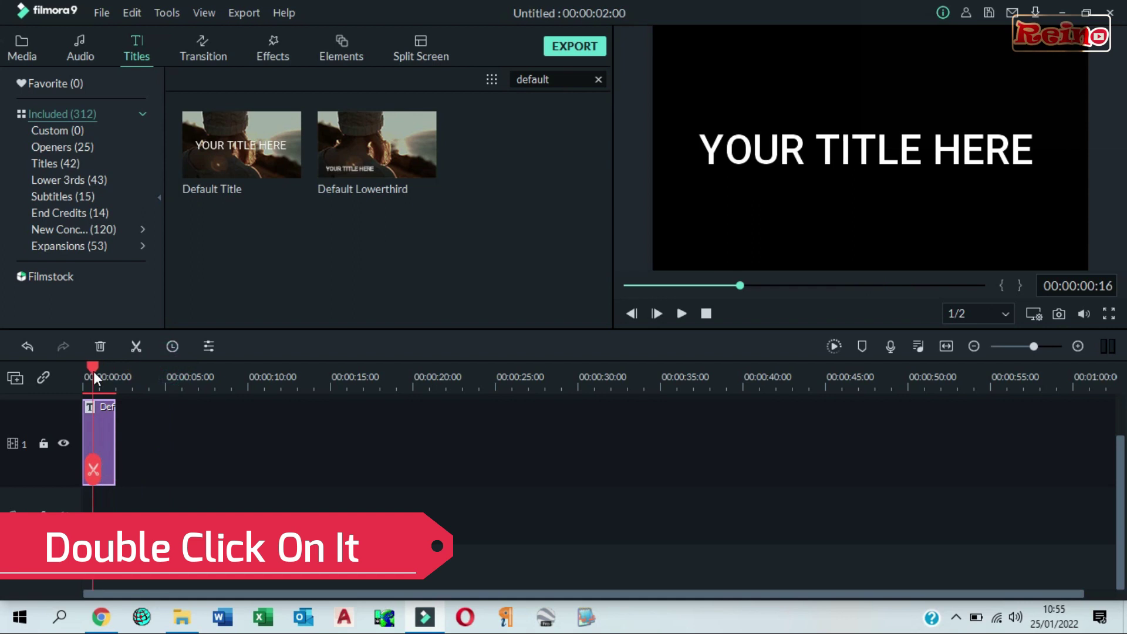
pyautogui.doubleClick(106, 417)
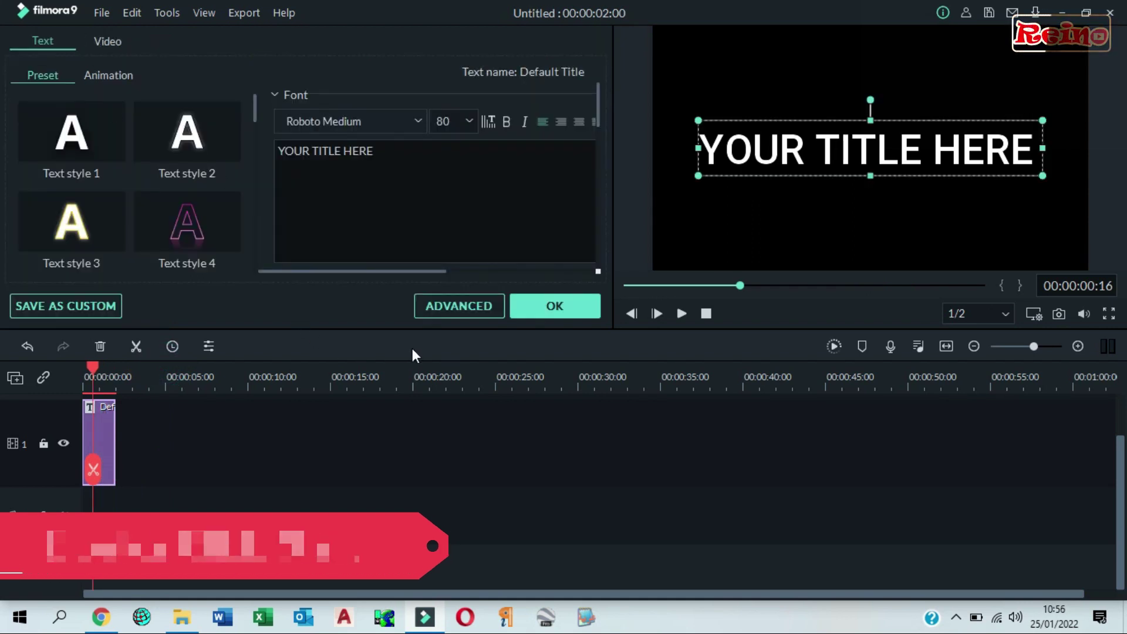
pyautogui.moveTo(390, 154); pyautogui.dragTo(234, 141)
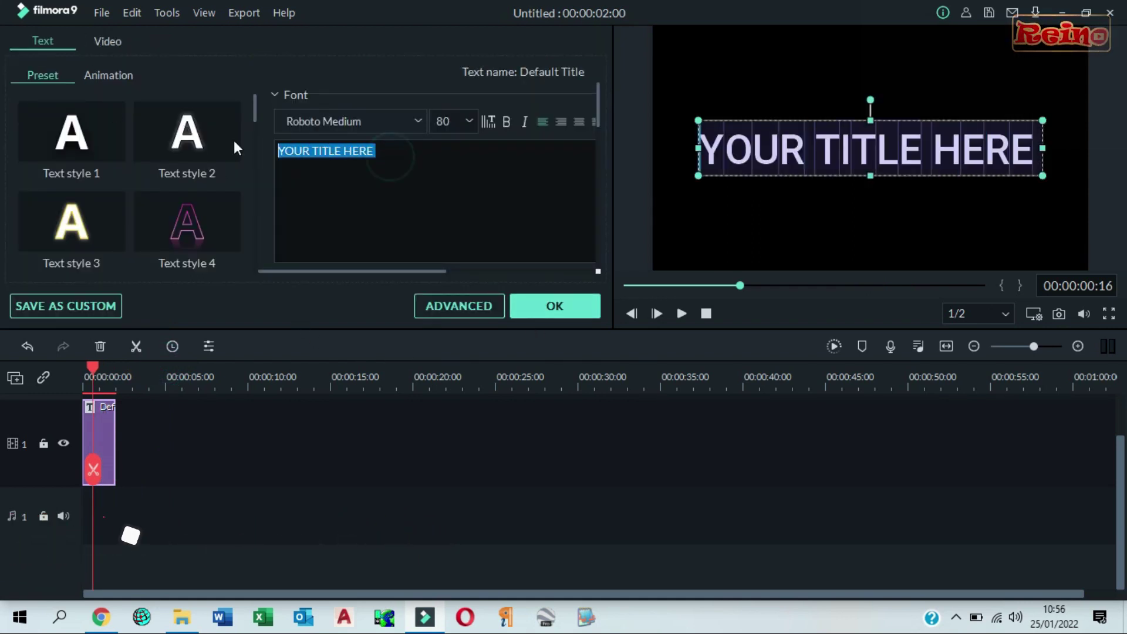
pyautogui.write('Hey')
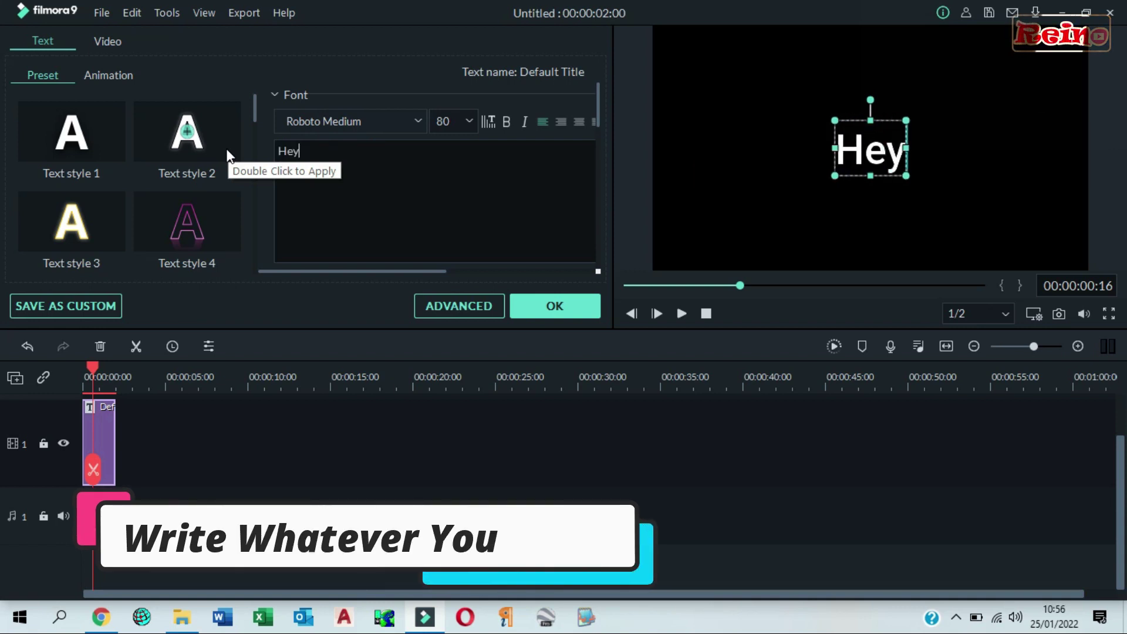
pyautogui.write(' Friends')
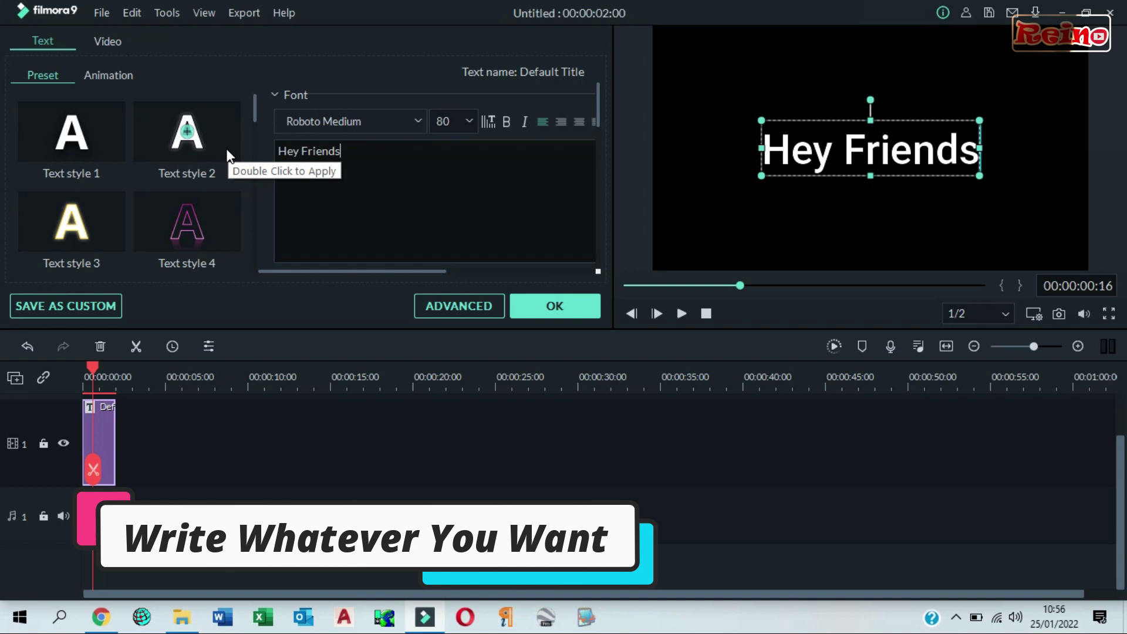
pyautogui.write(',')
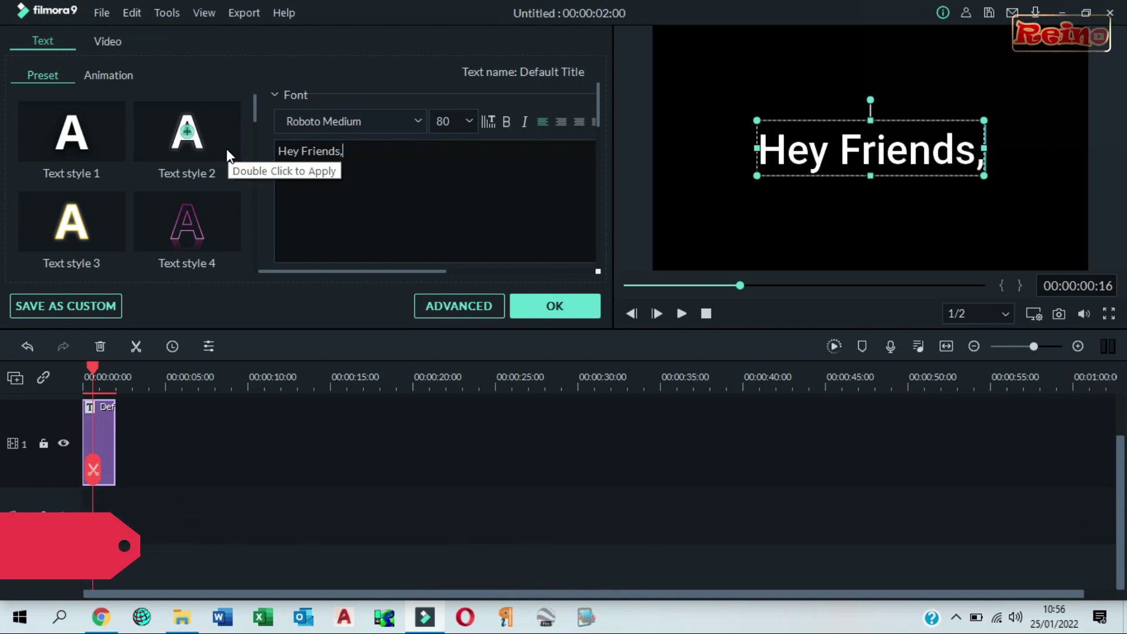
# Set the title's font to a Antara Distance and accept the text edits.
pyautogui.click(364, 122)
pyautogui.write('a Antara Distance')
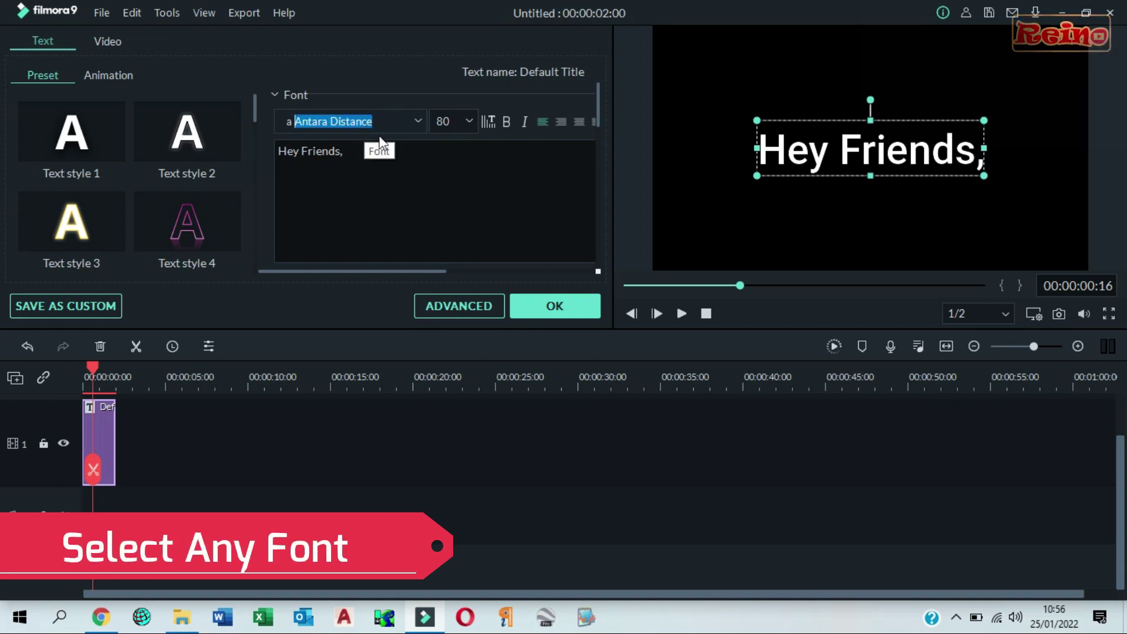
pyautogui.click(583, 308)
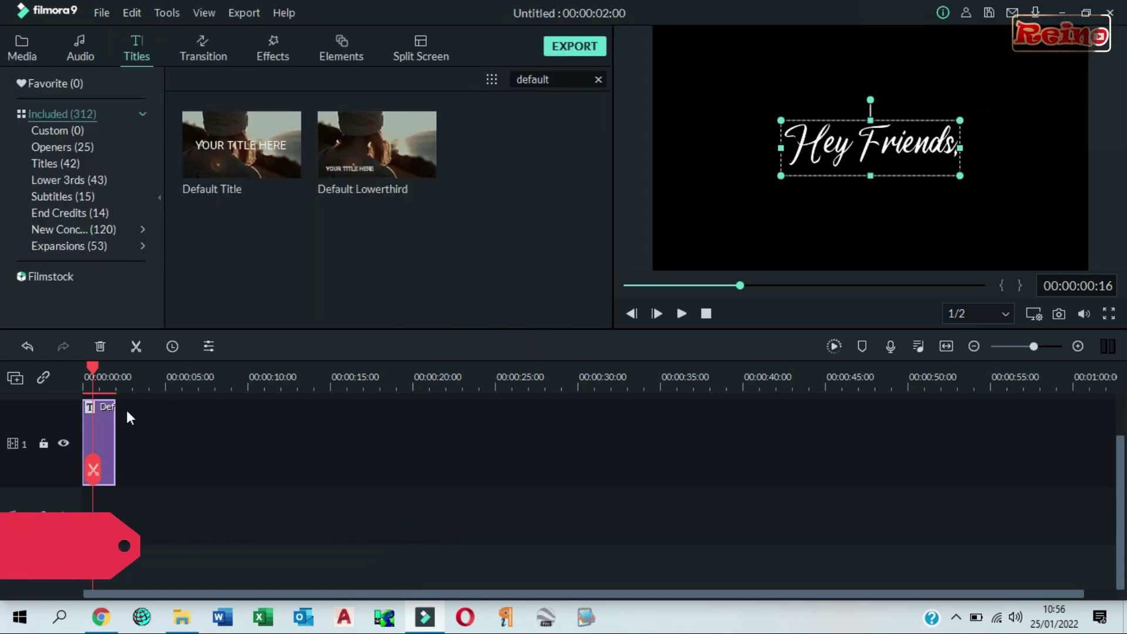
# Apply the Up Down 2 text animation to the "Hey Friends," title and accept it.
pyautogui.doubleClick(107, 415)
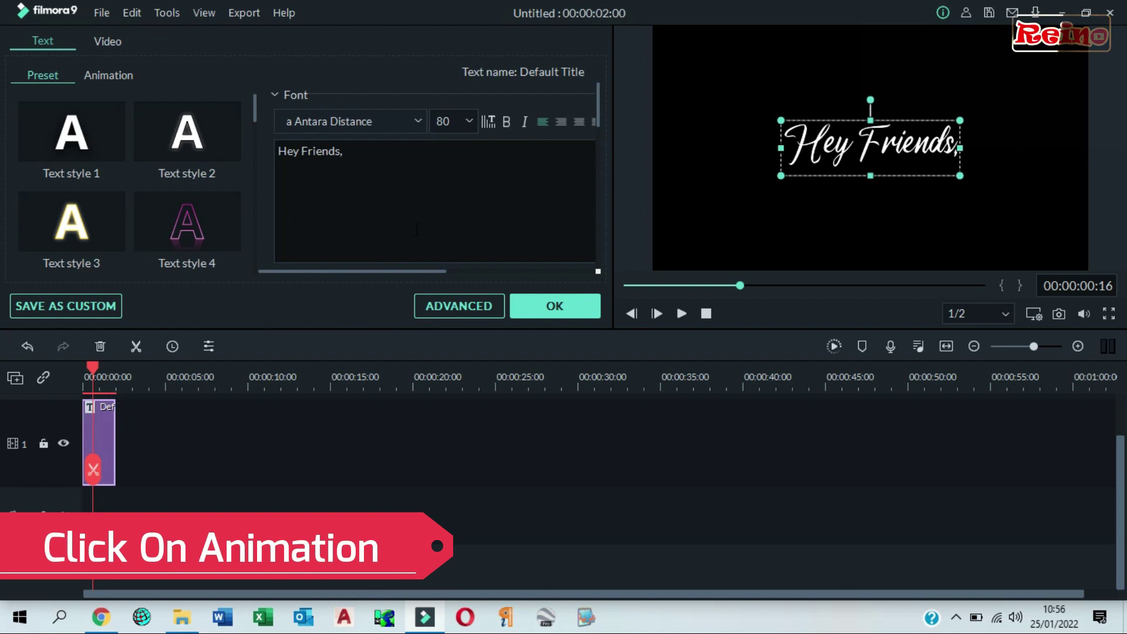
pyautogui.click(120, 75)
pyautogui.moveTo(256, 106); pyautogui.dragTo(245, 236)
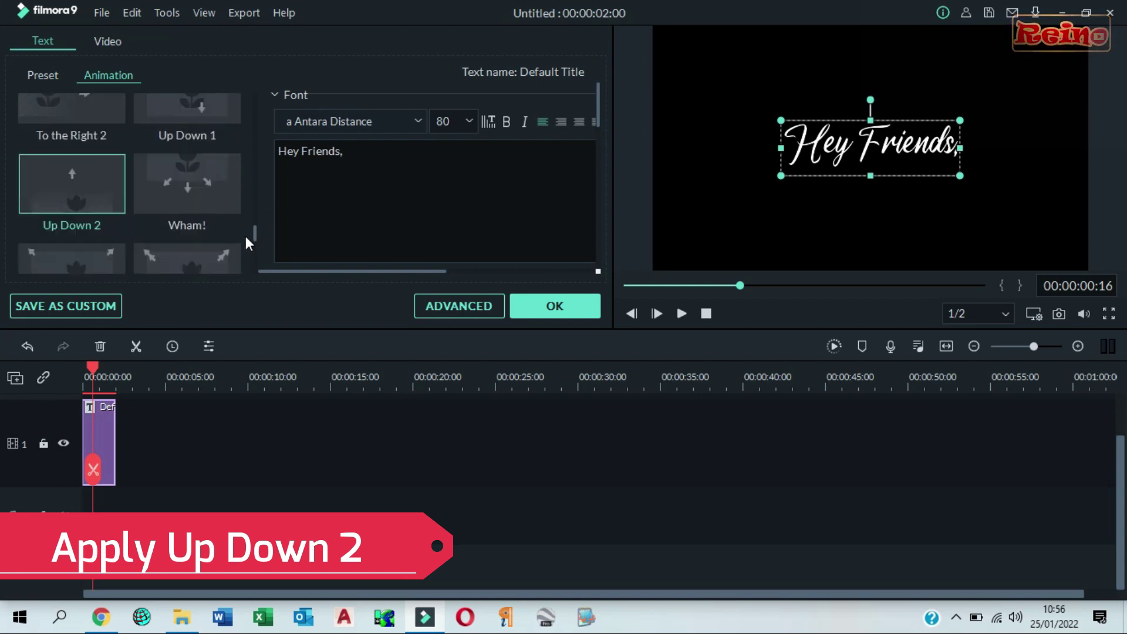
pyautogui.doubleClick(101, 195)
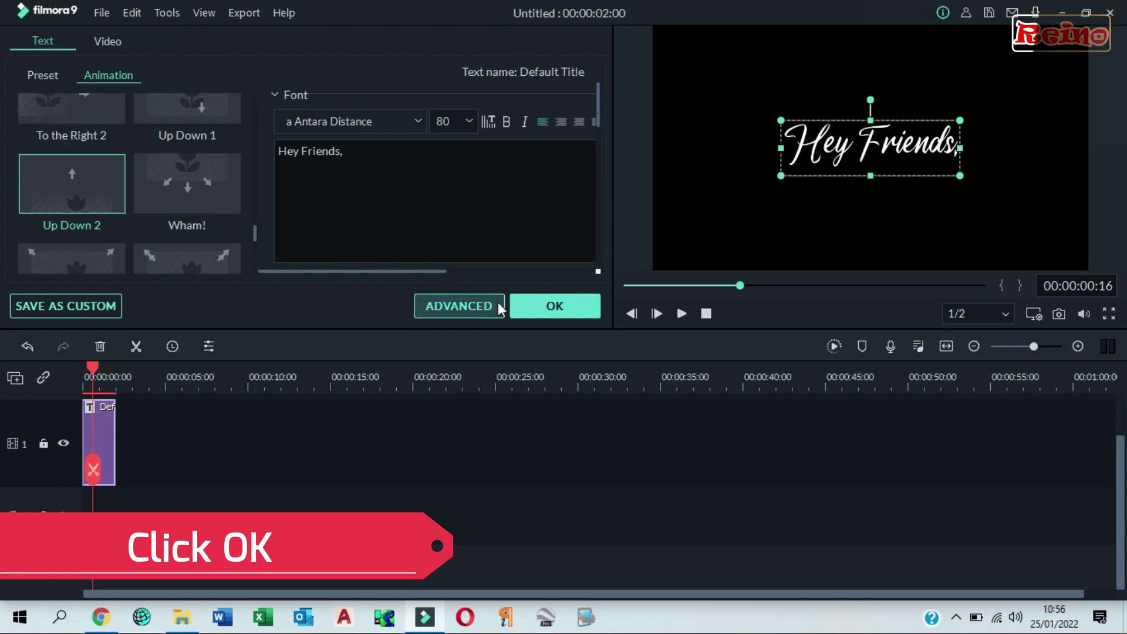
pyautogui.click(533, 301)
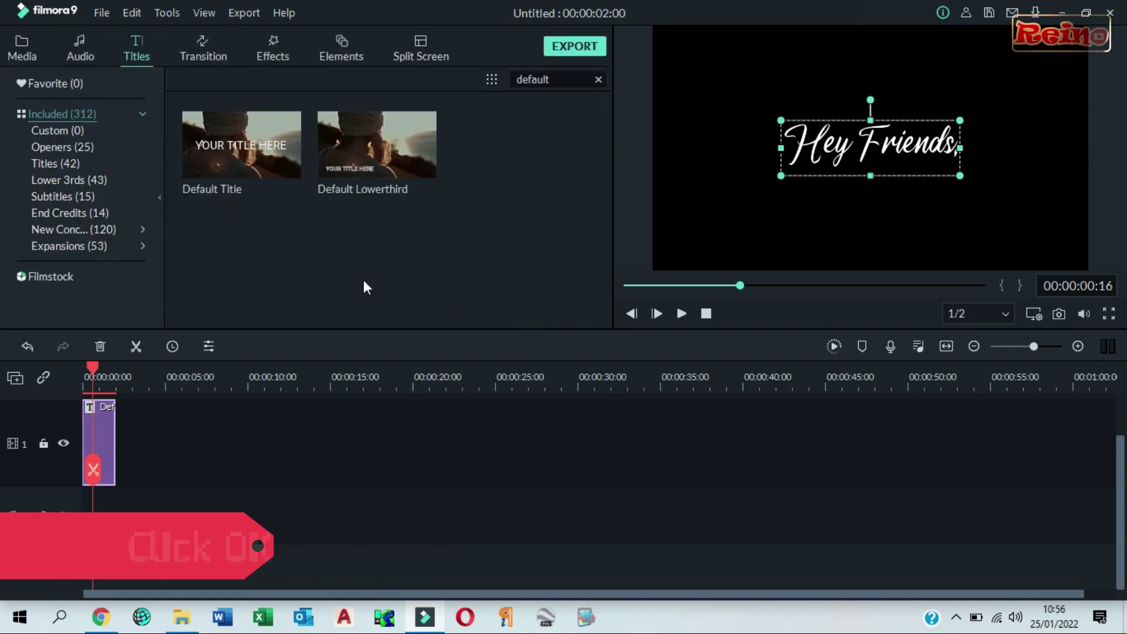
# Search the effect filters for "mild" and place the Mild filter on a track above the title, starting at 00:00:00:00.
pyautogui.click(209, 51)
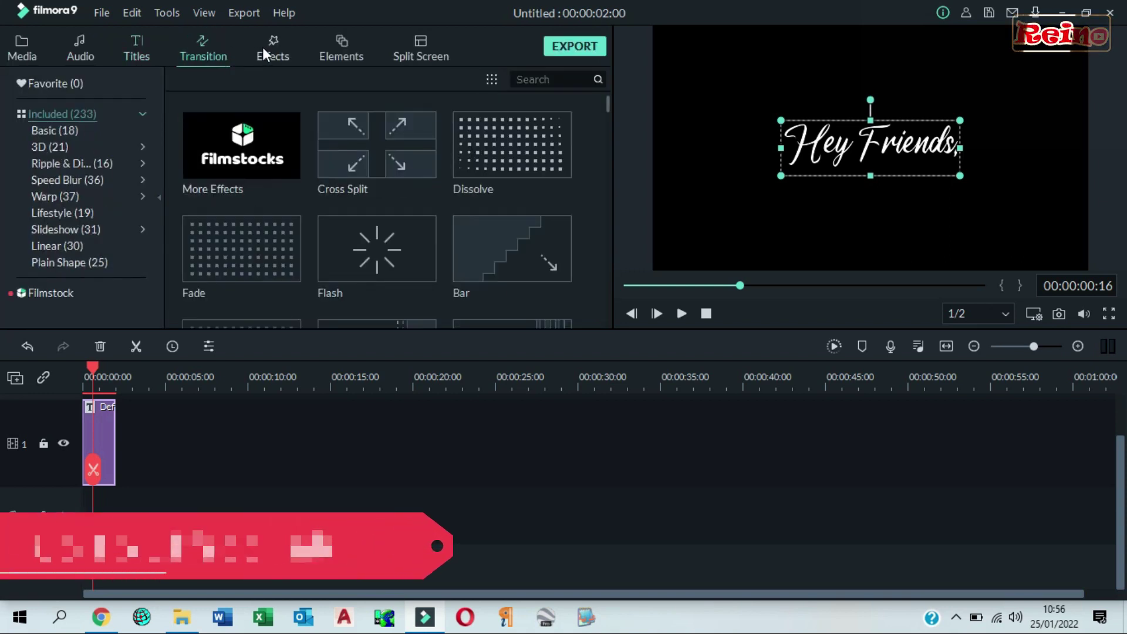
pyautogui.click(281, 48)
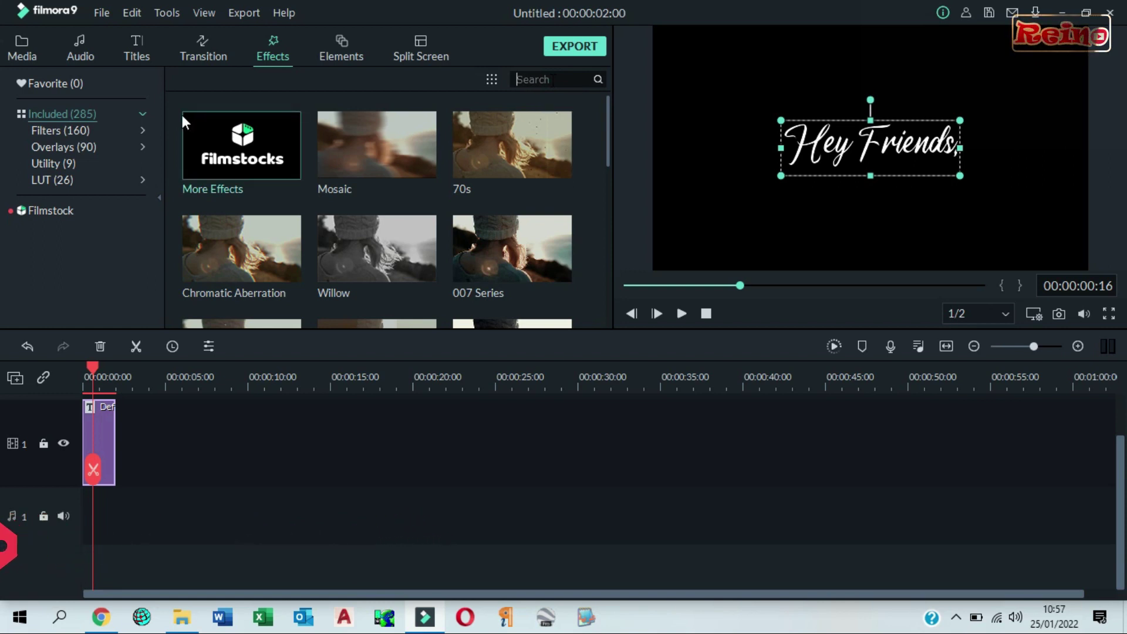
pyautogui.click(86, 129)
pyautogui.click(549, 79)
pyautogui.write('mild')
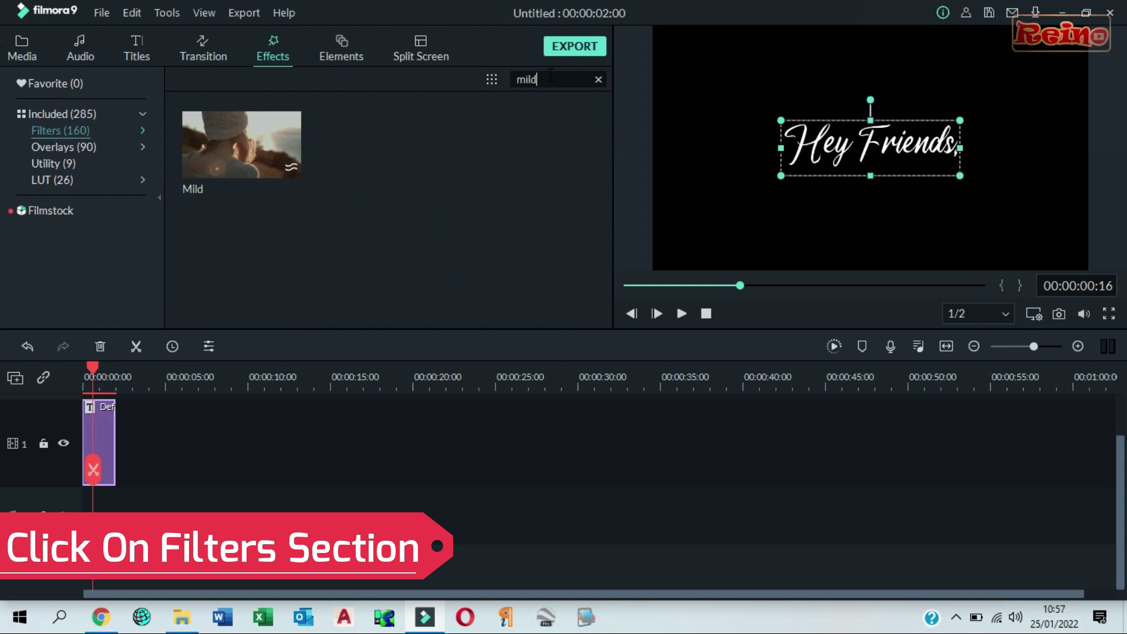
pyautogui.moveTo(261, 150)
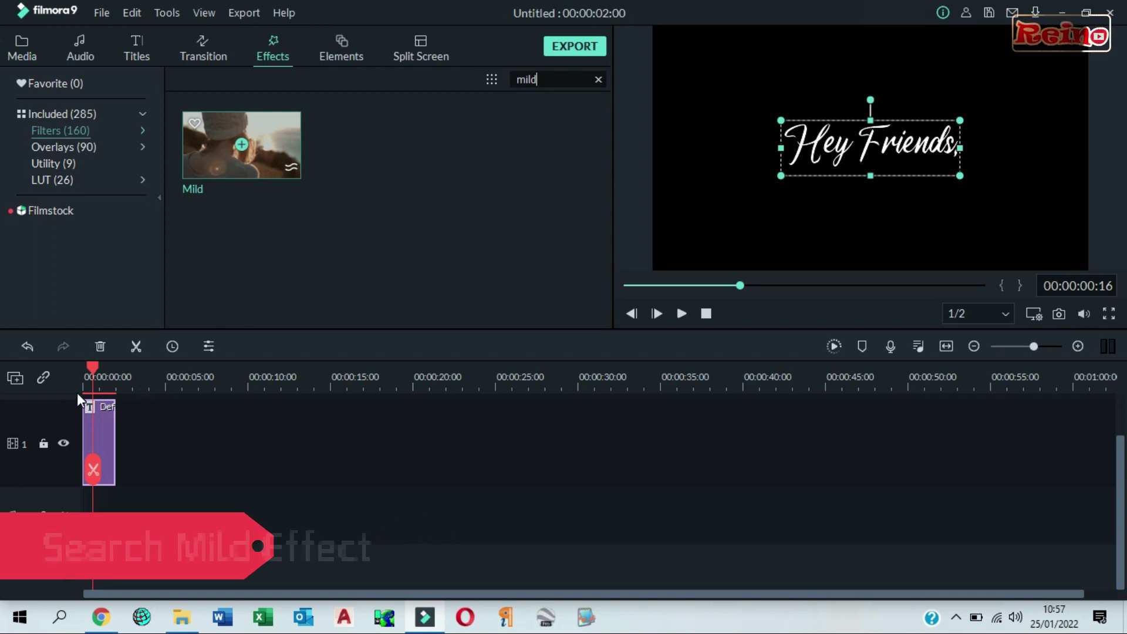
pyautogui.click(273, 161)
pyautogui.moveTo(270, 154); pyautogui.dragTo(149, 377)
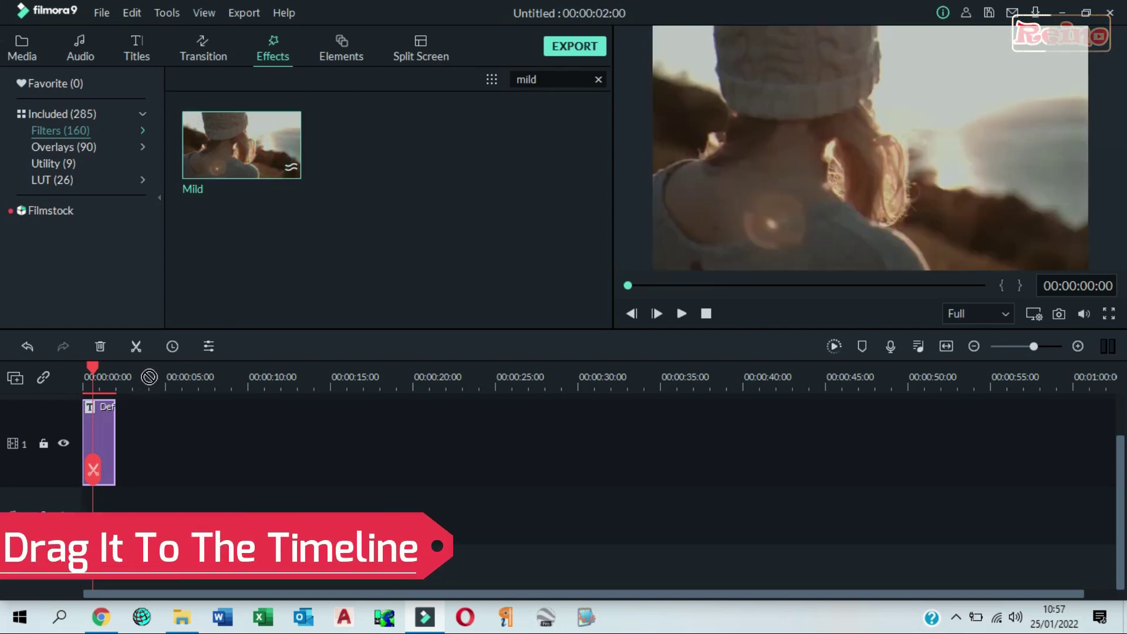
pyautogui.moveTo(89, 398); pyautogui.dragTo(12, 431)
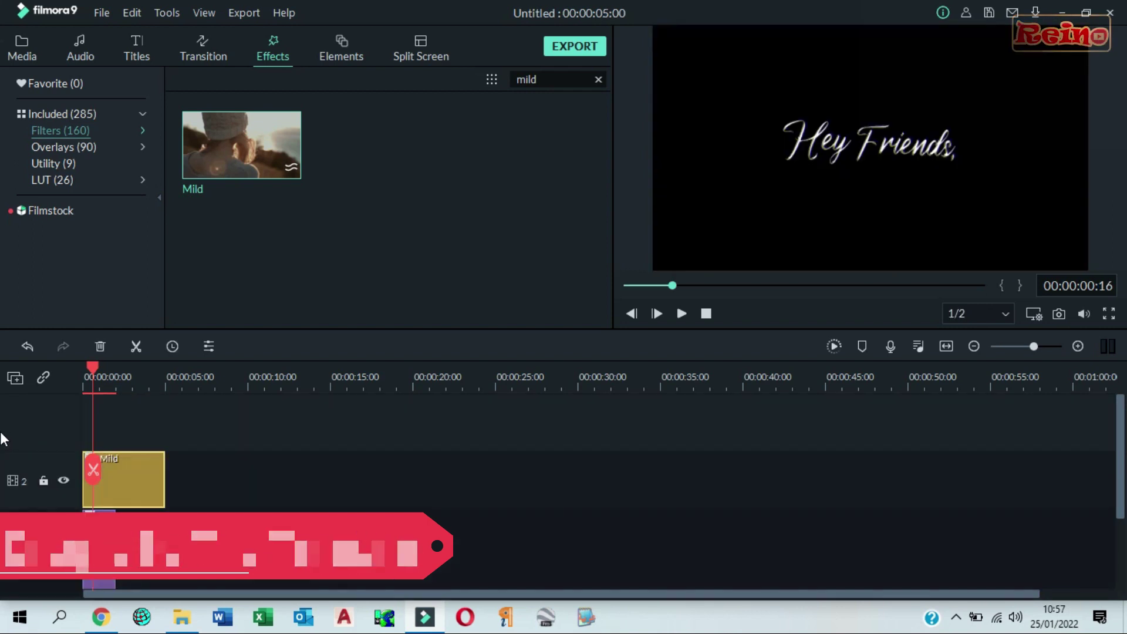
# Set the Mild effect's Position Z to 20.00 and accept the setting.
pyautogui.doubleClick(140, 475)
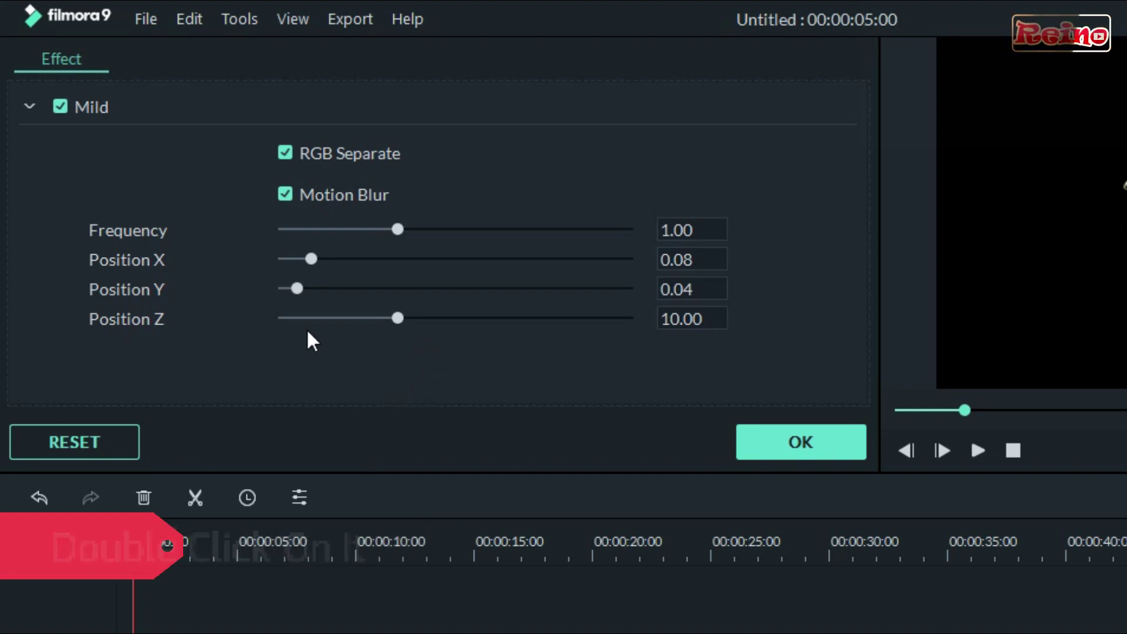
pyautogui.click(669, 320)
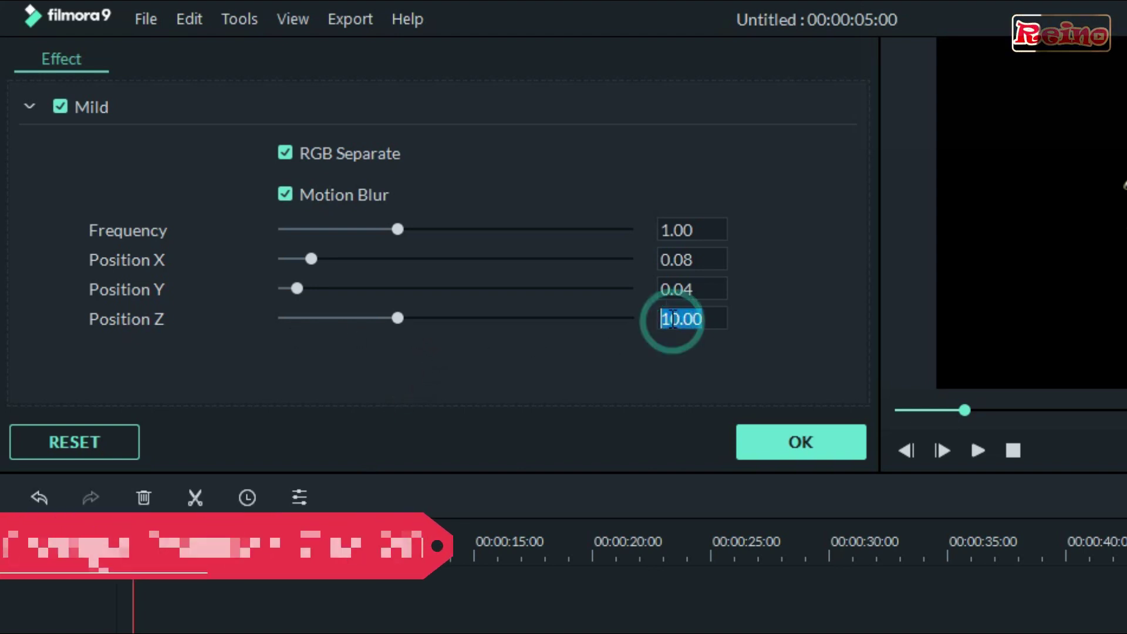
pyautogui.click(668, 324)
pyautogui.press('BackSpace')
pyautogui.write('3')
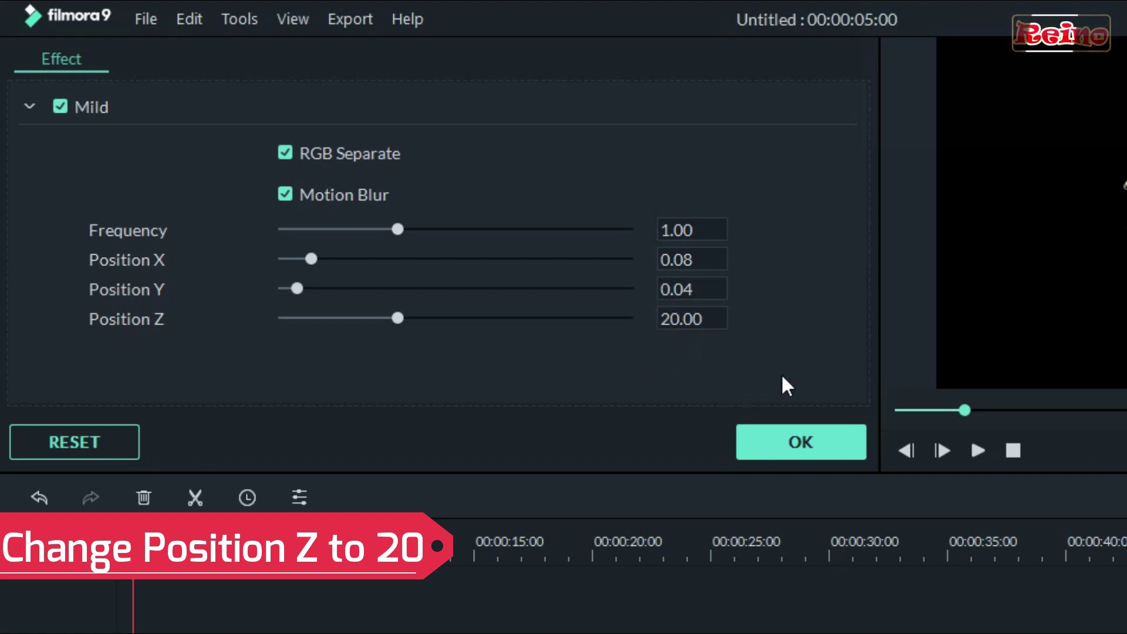
pyautogui.press('Return')
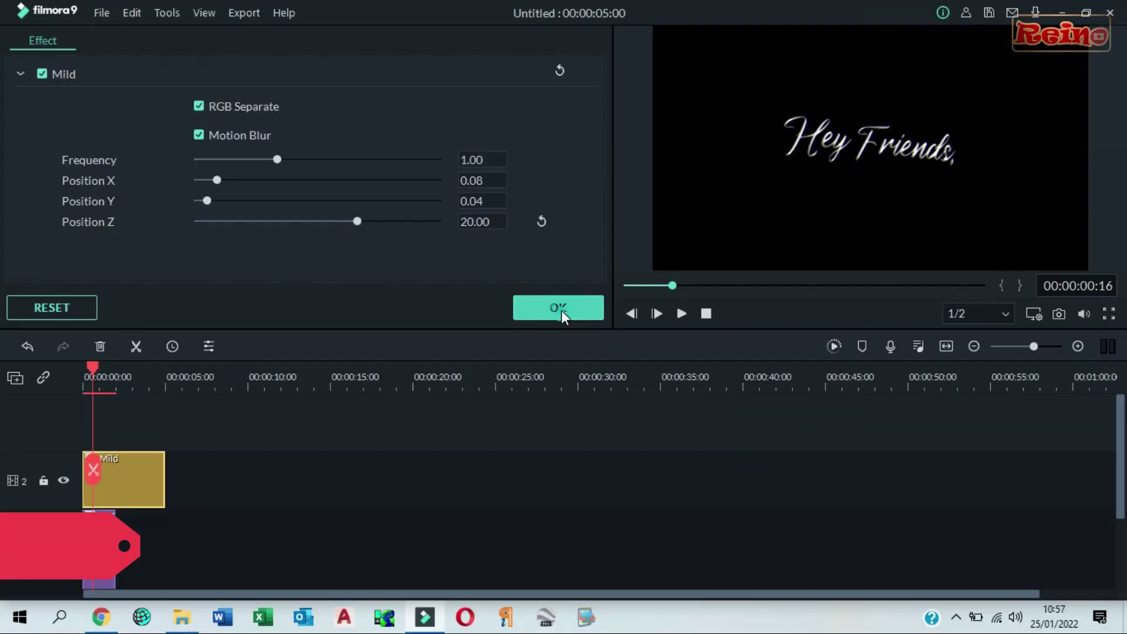
pyautogui.click(806, 446)
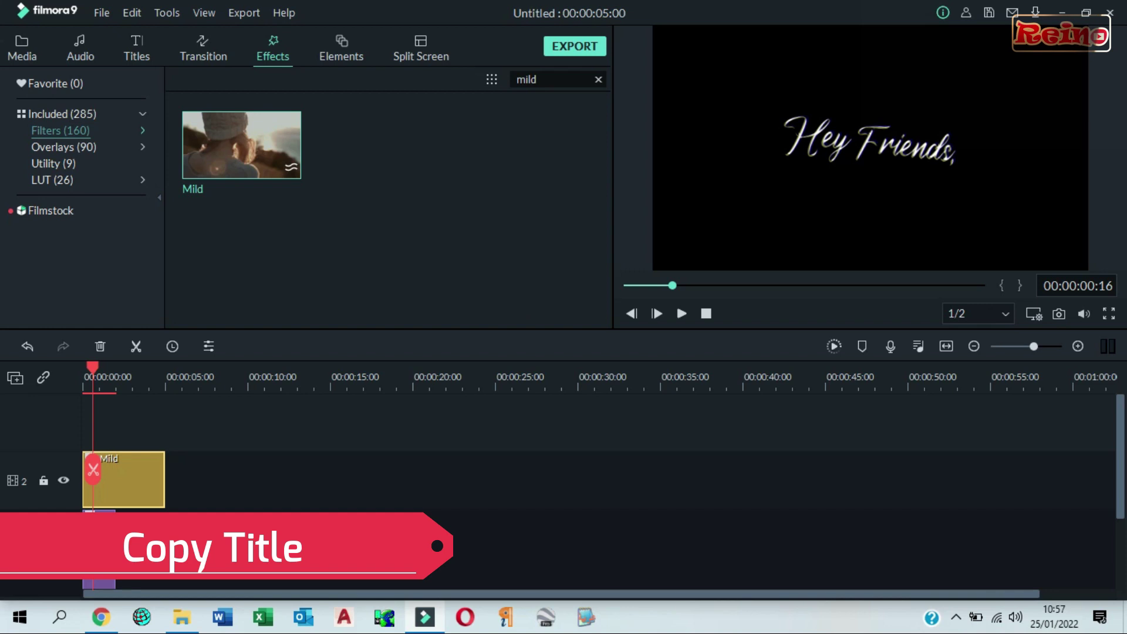
# Copy the "Hey Friends," title clip and paste it on track 1 at 00:00:02:17.
pyautogui.click(869, 147)
pyautogui.rightClick(103, 479)
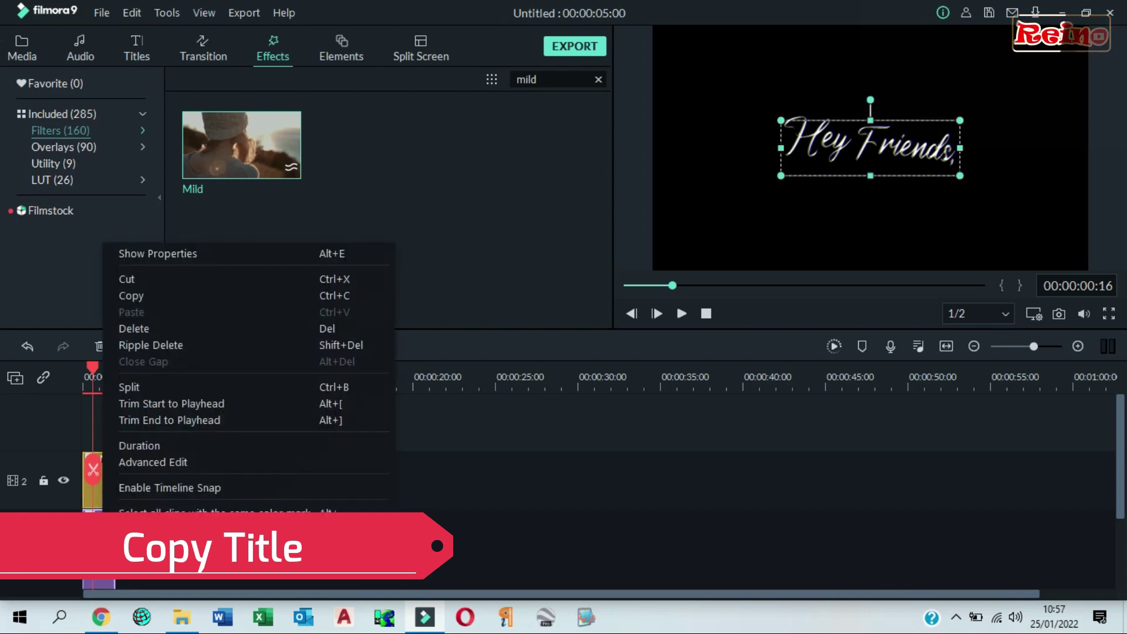
pyautogui.click(146, 297)
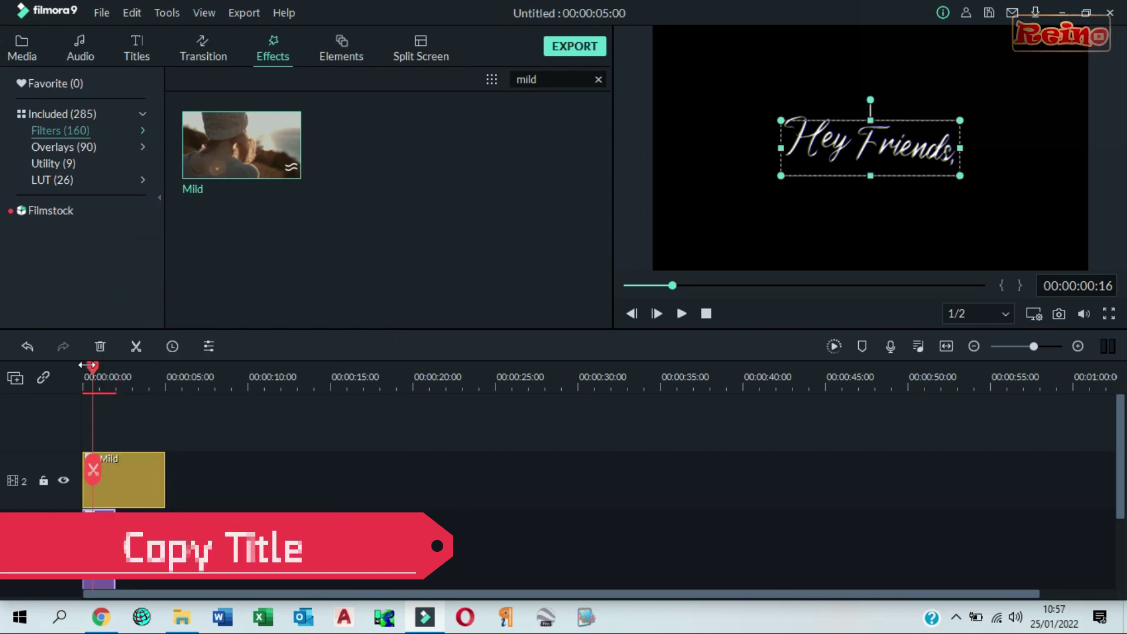
pyautogui.moveTo(92, 364); pyautogui.dragTo(124, 377)
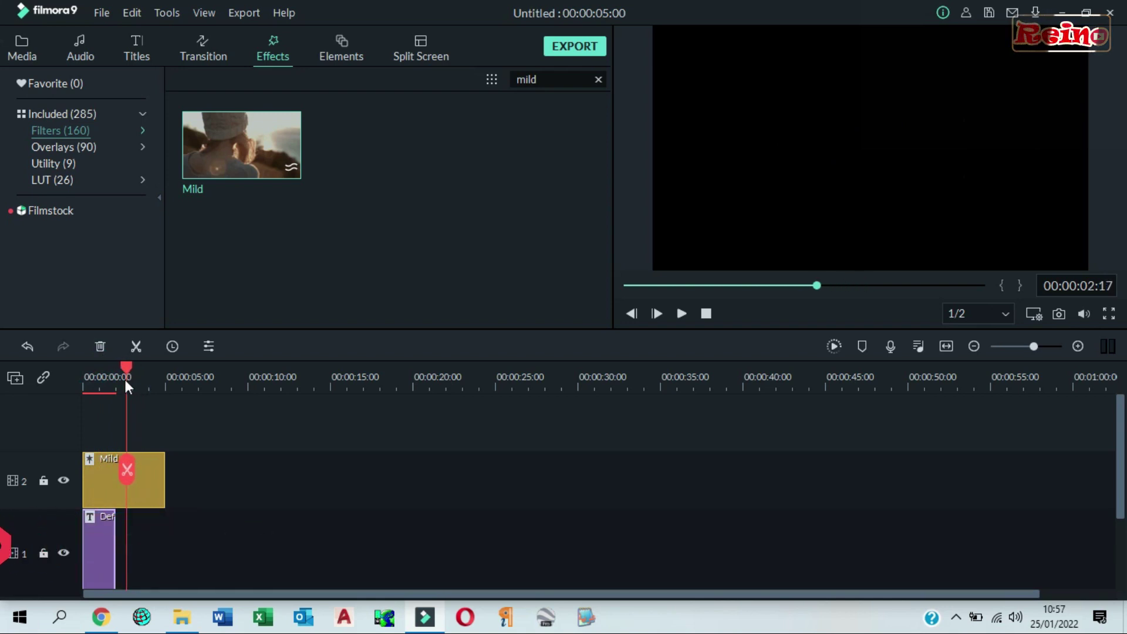
pyautogui.hotkey('ctrl', 'v')
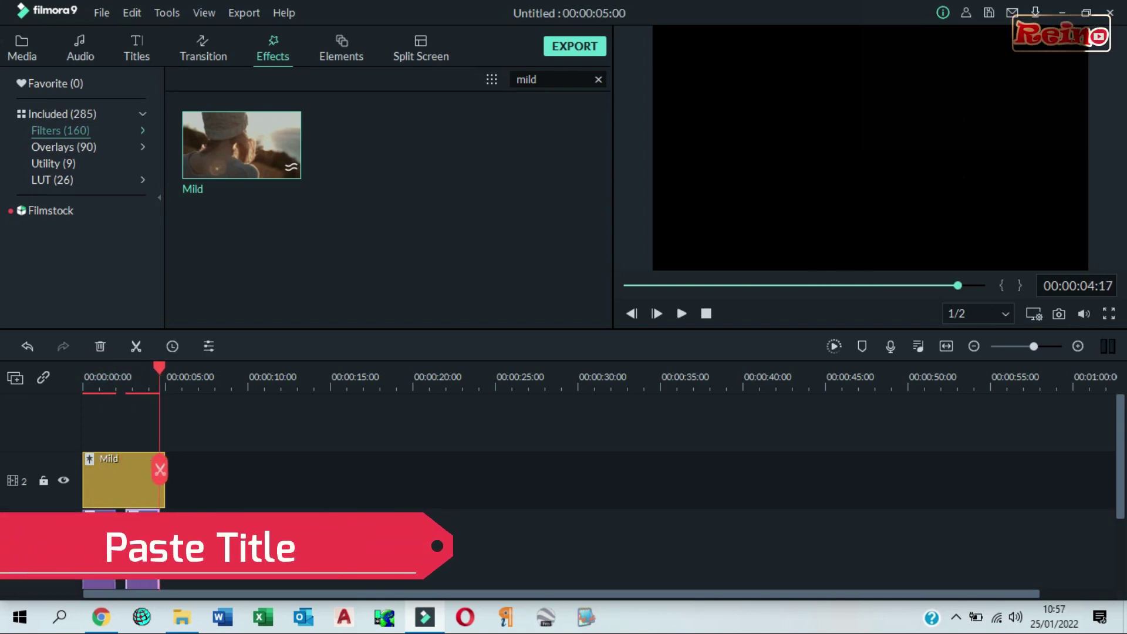
# Replace the text of the second title, starting at 00:00:02:17, with "It's Very Cool, Right?" and accept it.
pyautogui.click(946, 346)
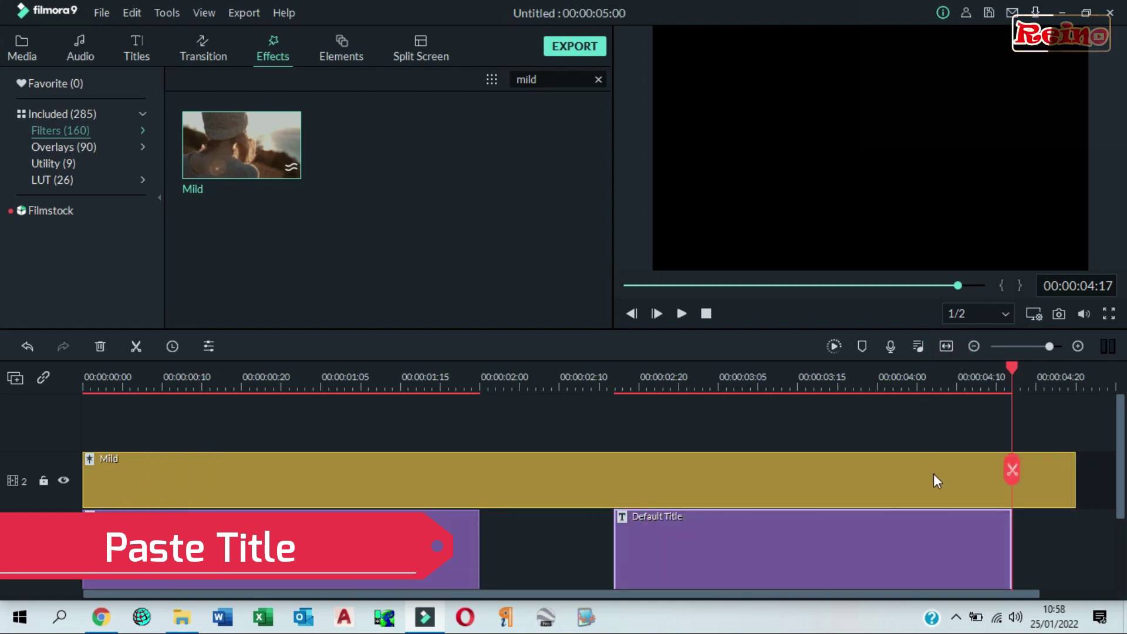
pyautogui.doubleClick(807, 541)
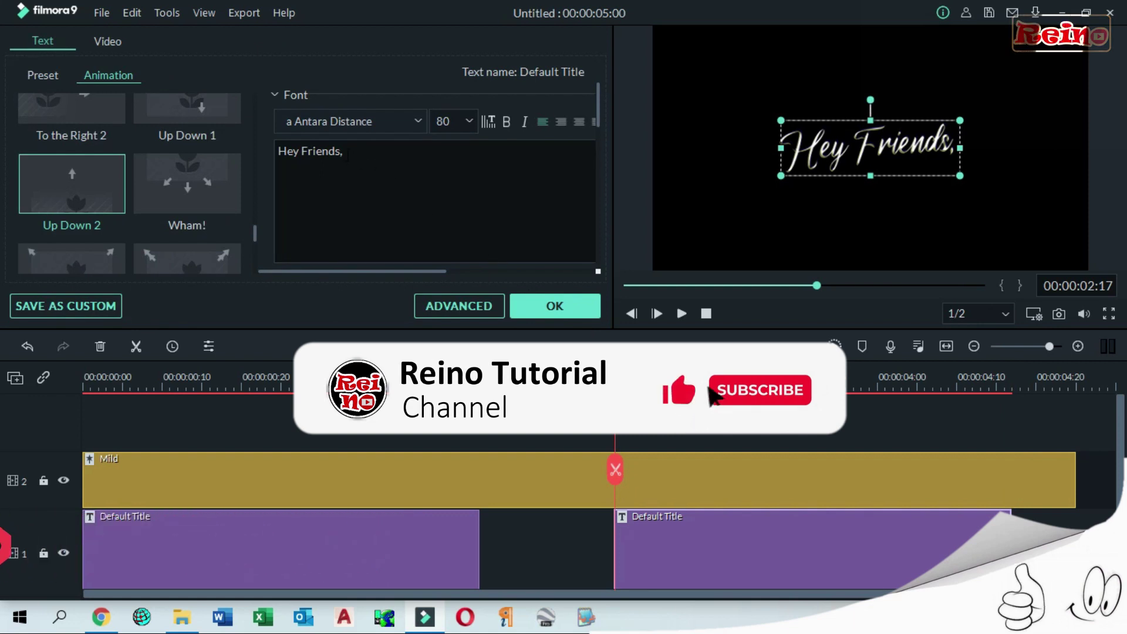
pyautogui.moveTo(345, 152); pyautogui.dragTo(273, 175)
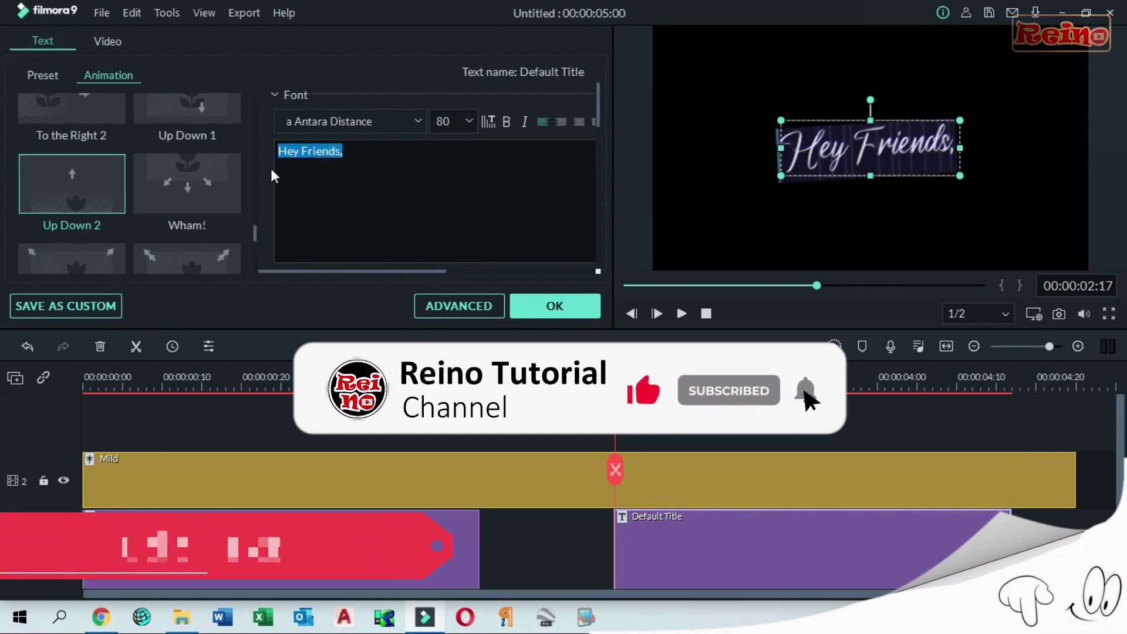
pyautogui.press('BackSpace')
pyautogui.write("It's ")
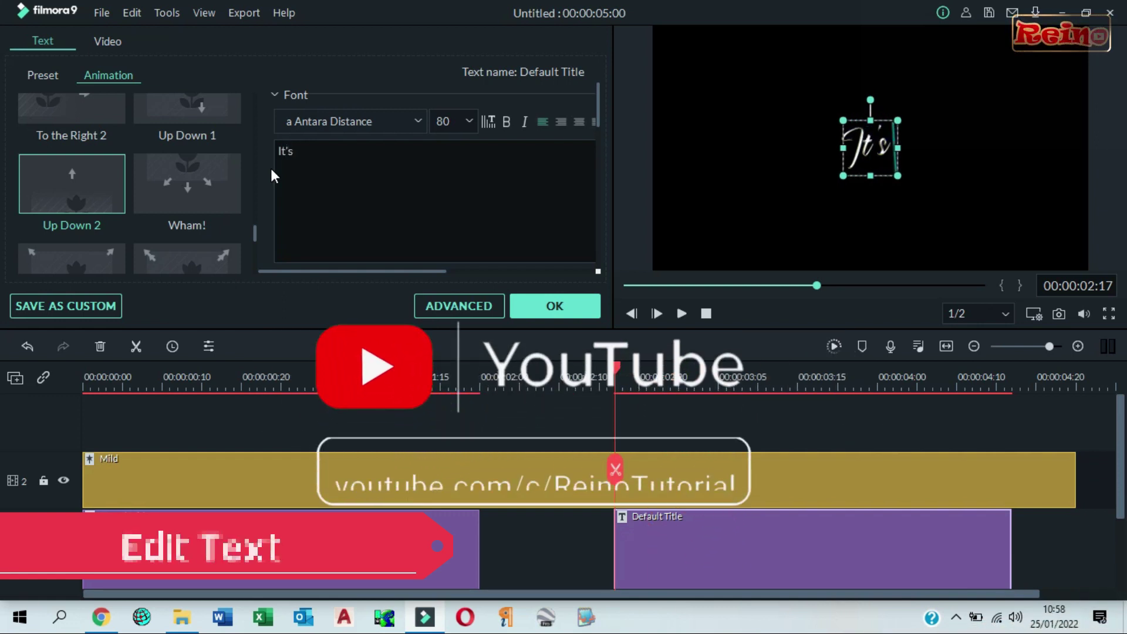
pyautogui.write('Very ')
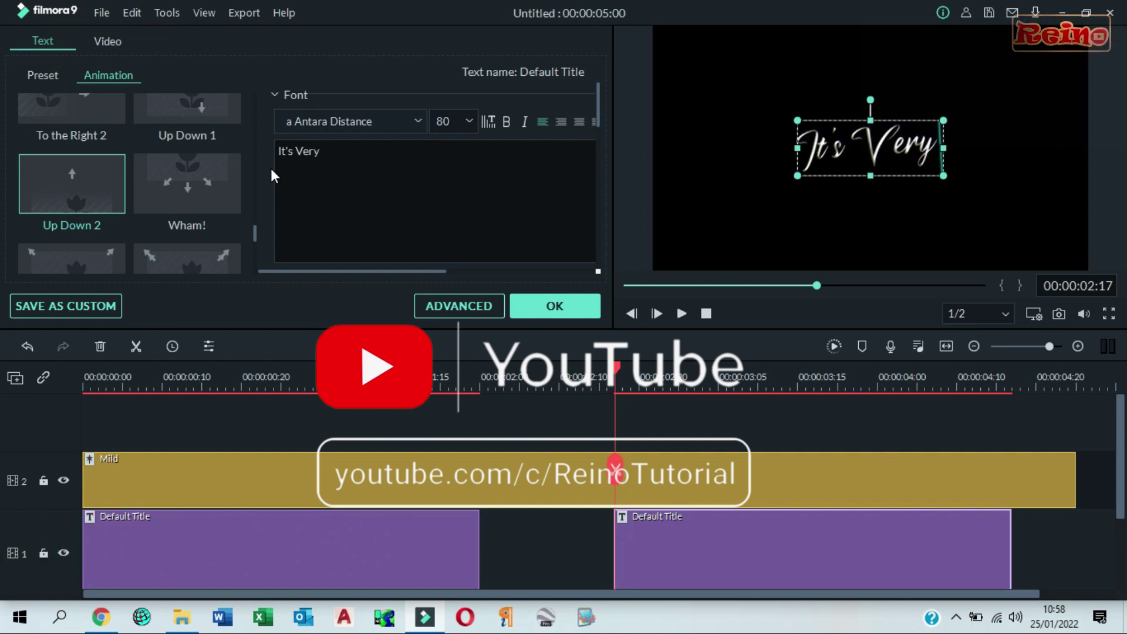
pyautogui.write('Cool')
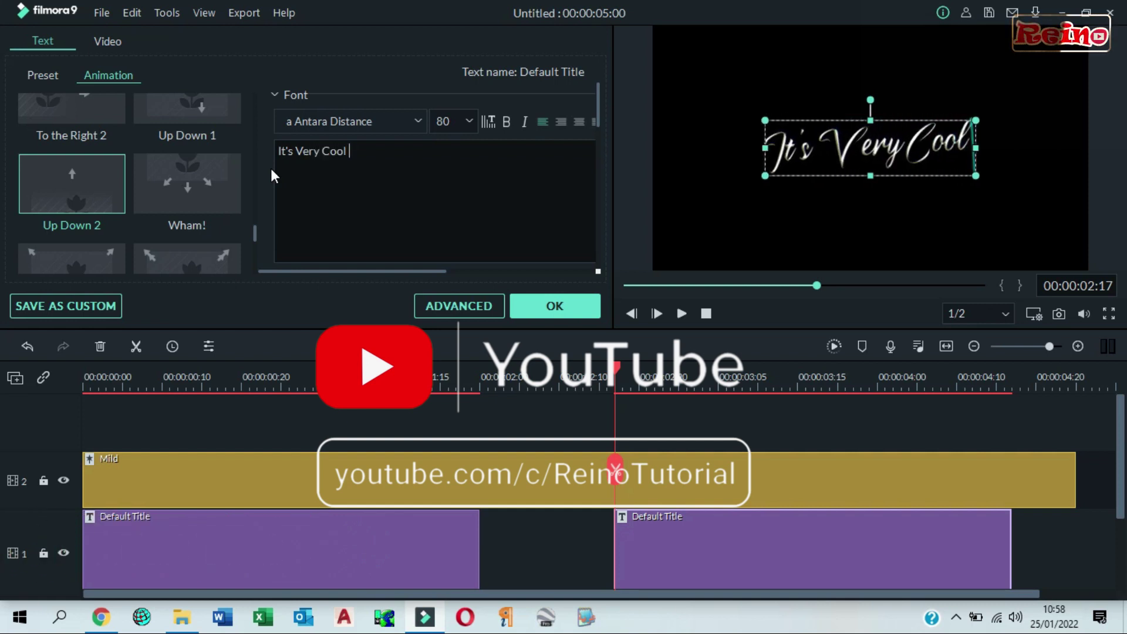
pyautogui.write(', Ri')
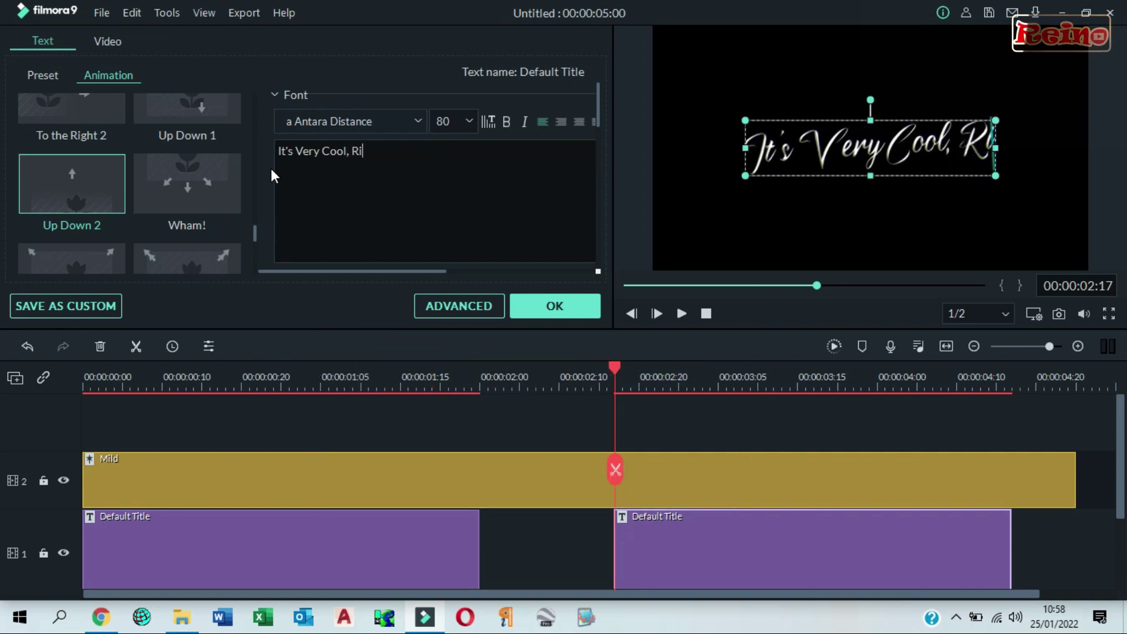
pyautogui.write('ght?')
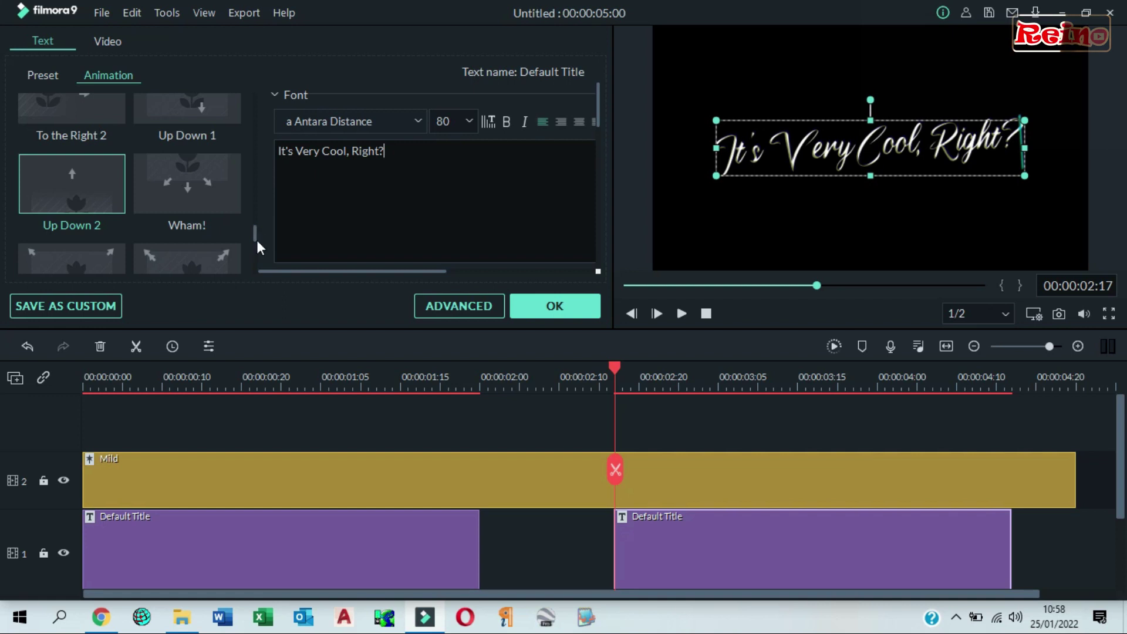
pyautogui.click(549, 299)
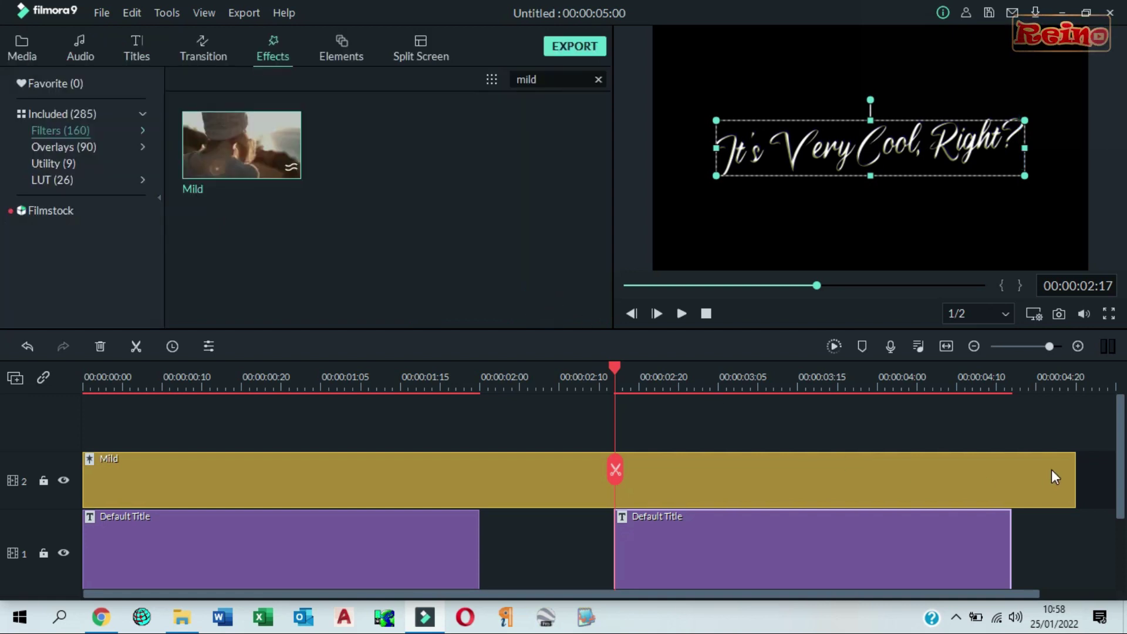
# Trim the end of the Mild effect on track 2 to match the second title's end at 00:00:04:17.
pyautogui.click(1049, 474)
pyautogui.moveTo(1022, 477); pyautogui.dragTo(982, 479)
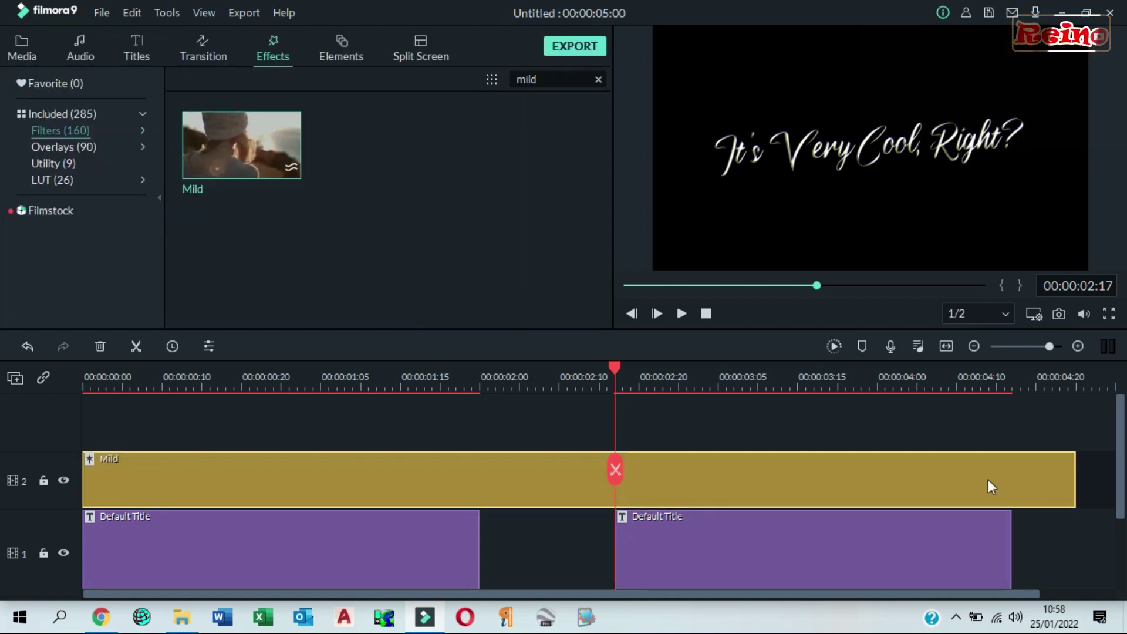
pyautogui.moveTo(1075, 485); pyautogui.dragTo(1011, 483)
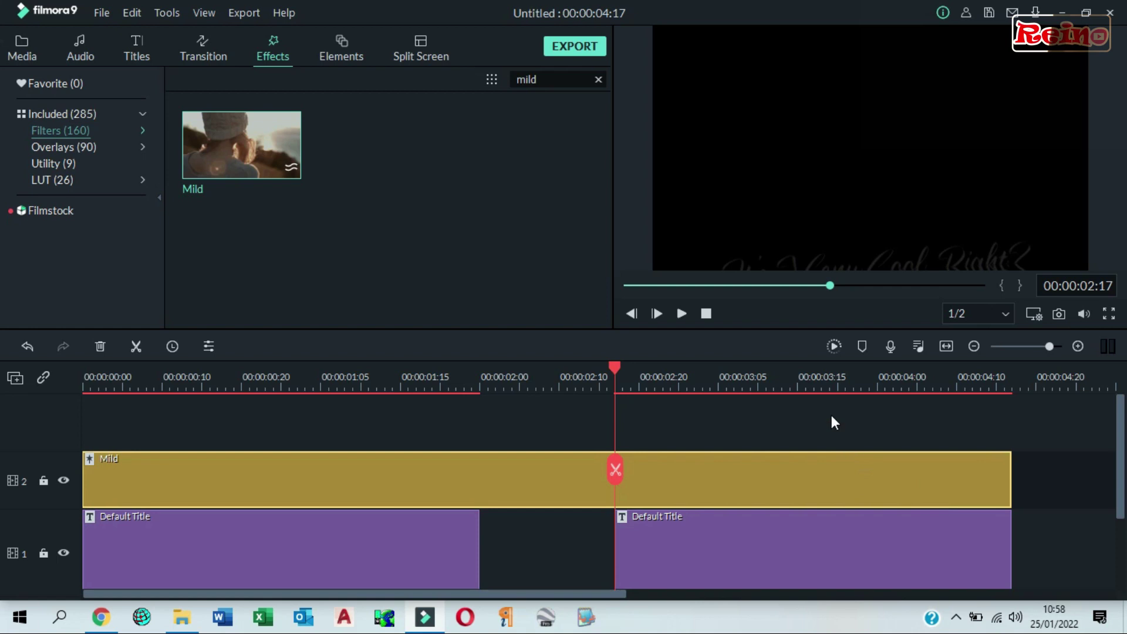
# Play the title sequence from the start and render the timeline preview.
pyautogui.click(706, 314)
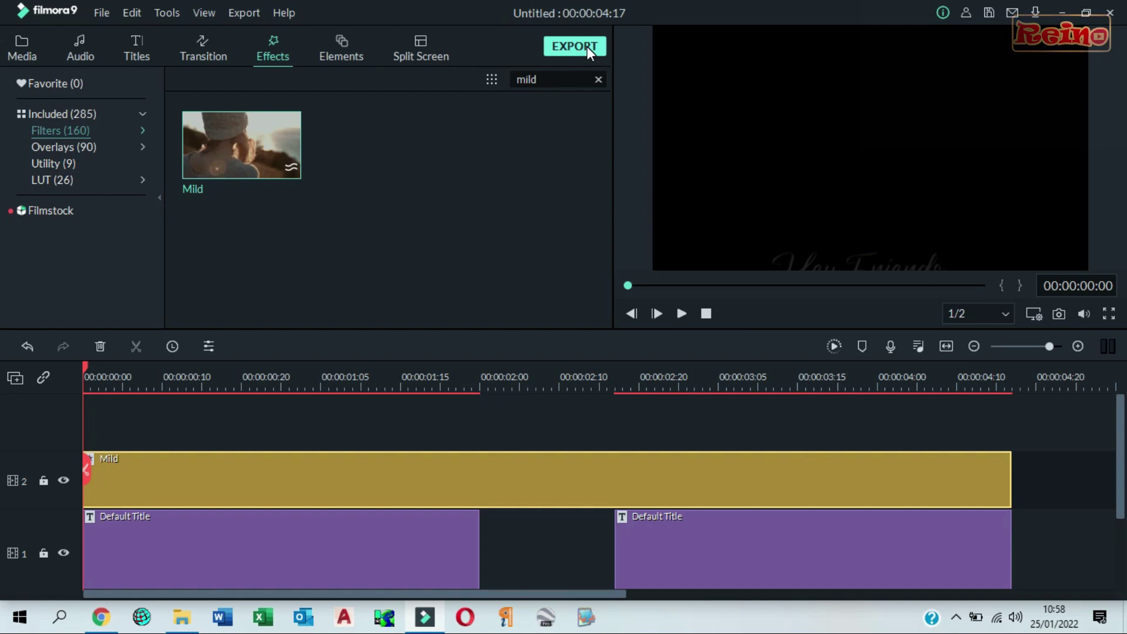
pyautogui.click(681, 314)
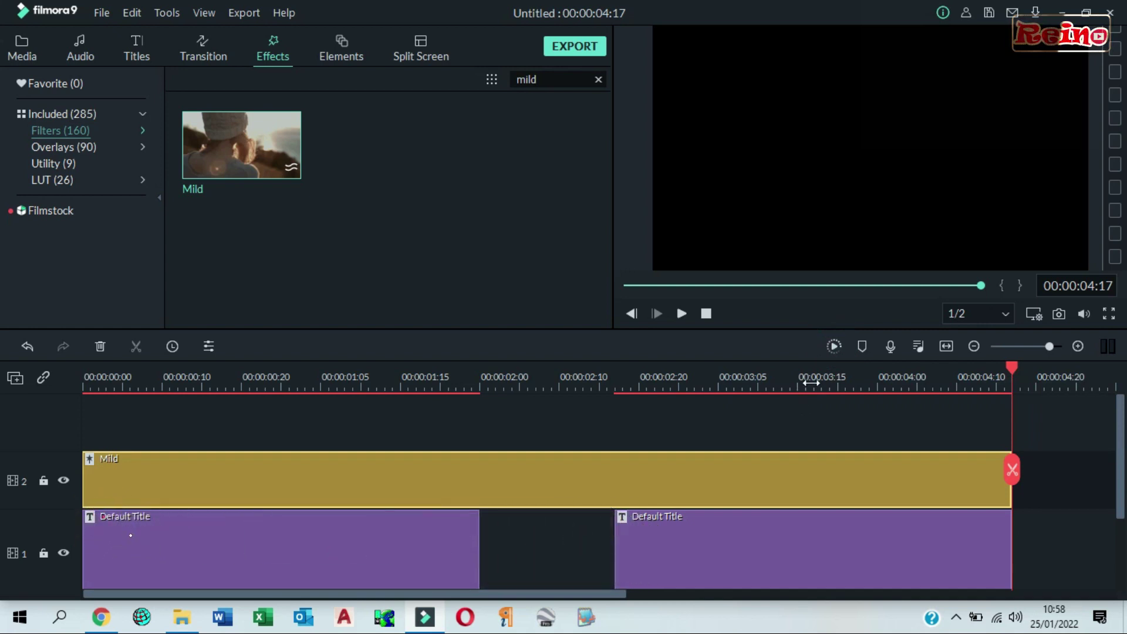
pyautogui.click(834, 347)
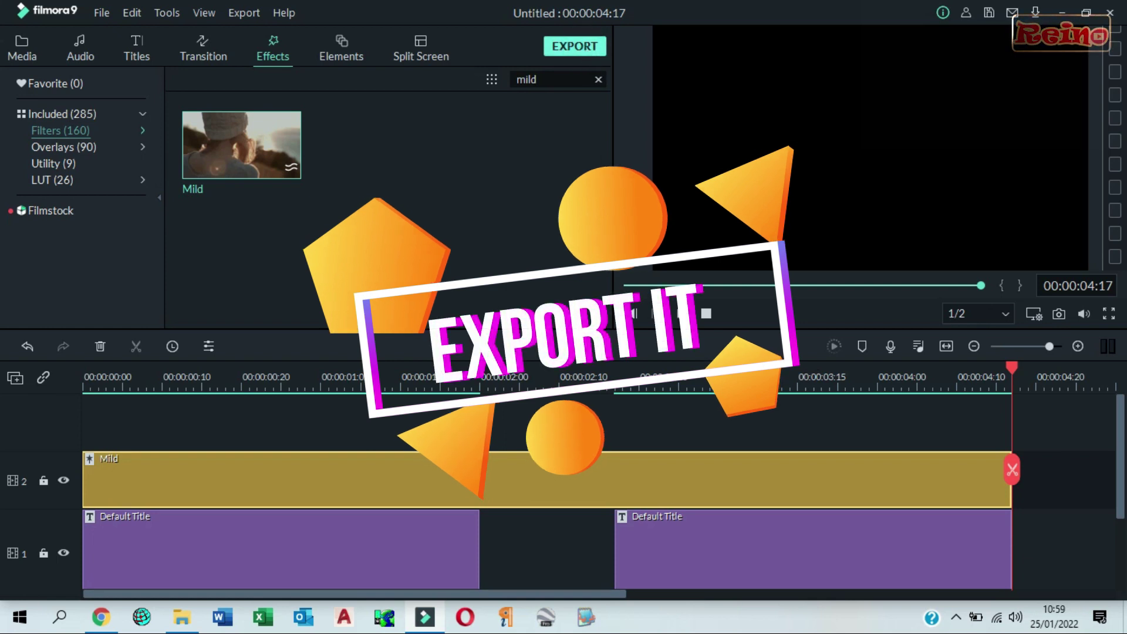
# Export the title sequence to the Desktop as an MP4 named "text" and close the export window.
pyautogui.click(574, 46)
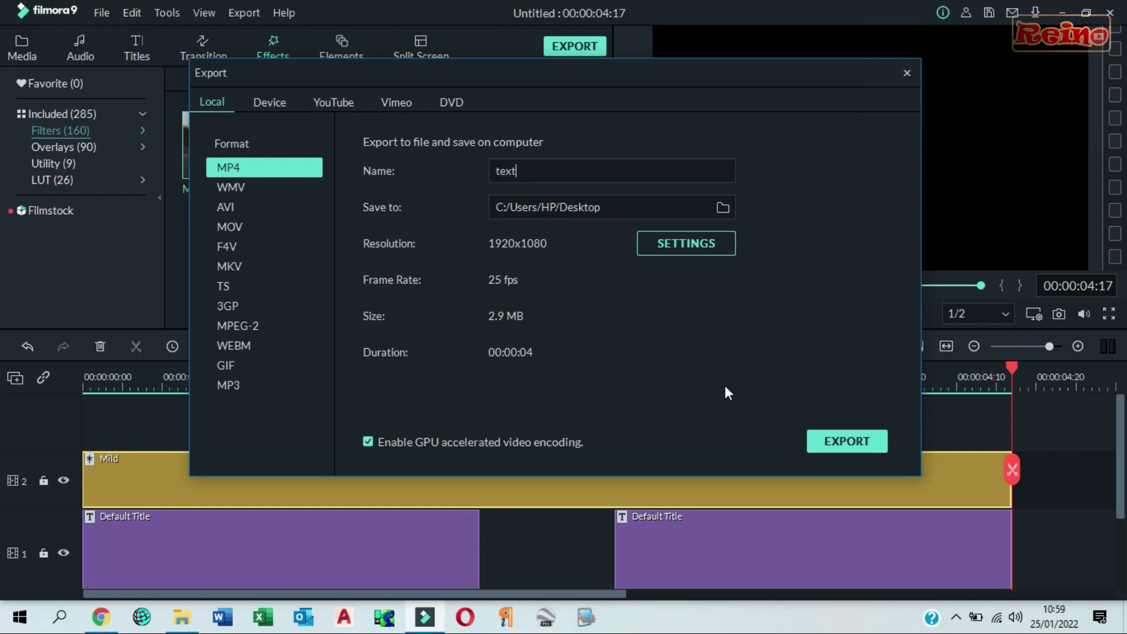
pyautogui.click(843, 442)
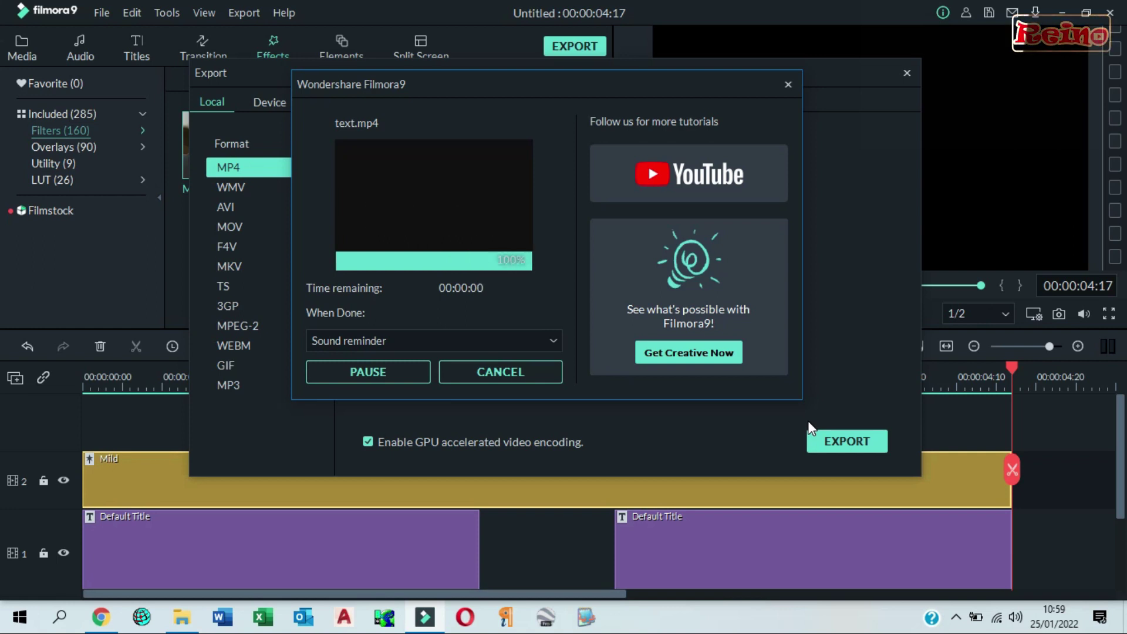
pyautogui.click(537, 373)
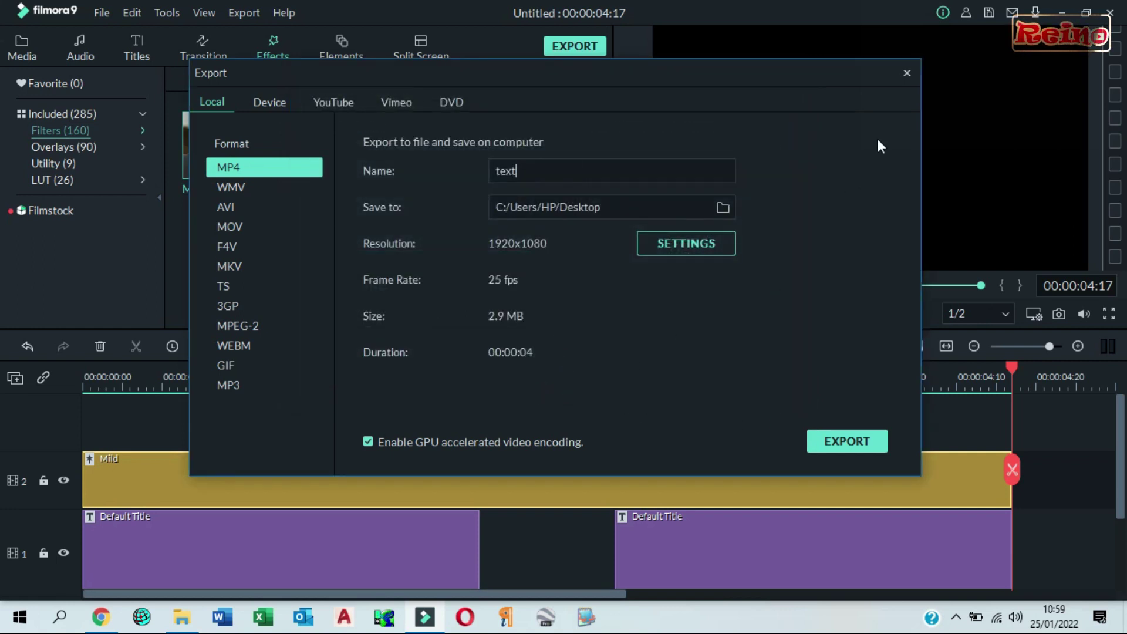
pyautogui.click(906, 72)
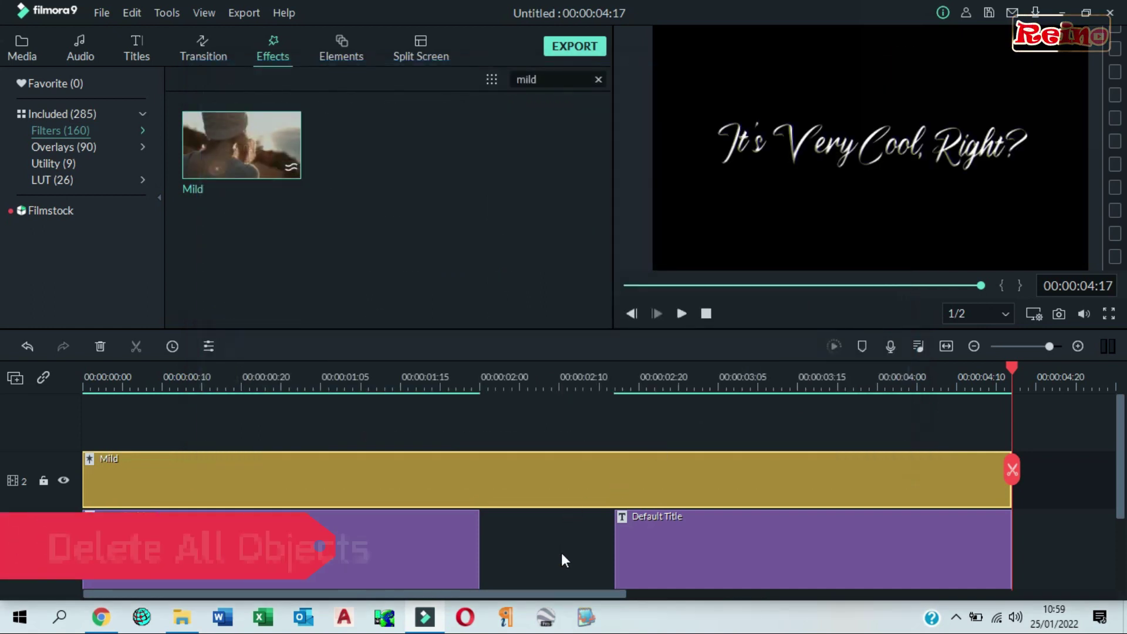
# Delete both titles and the Mild effect from the timeline.
pyautogui.click(563, 554)
pyautogui.hotkey('ctrl', 'a')
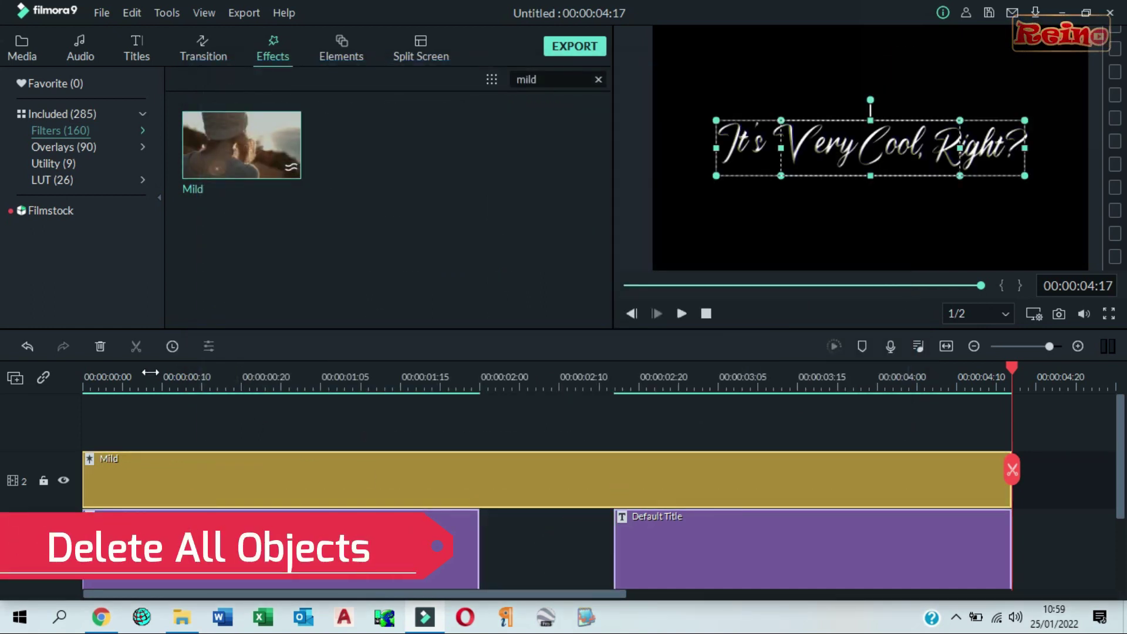
pyautogui.click(100, 347)
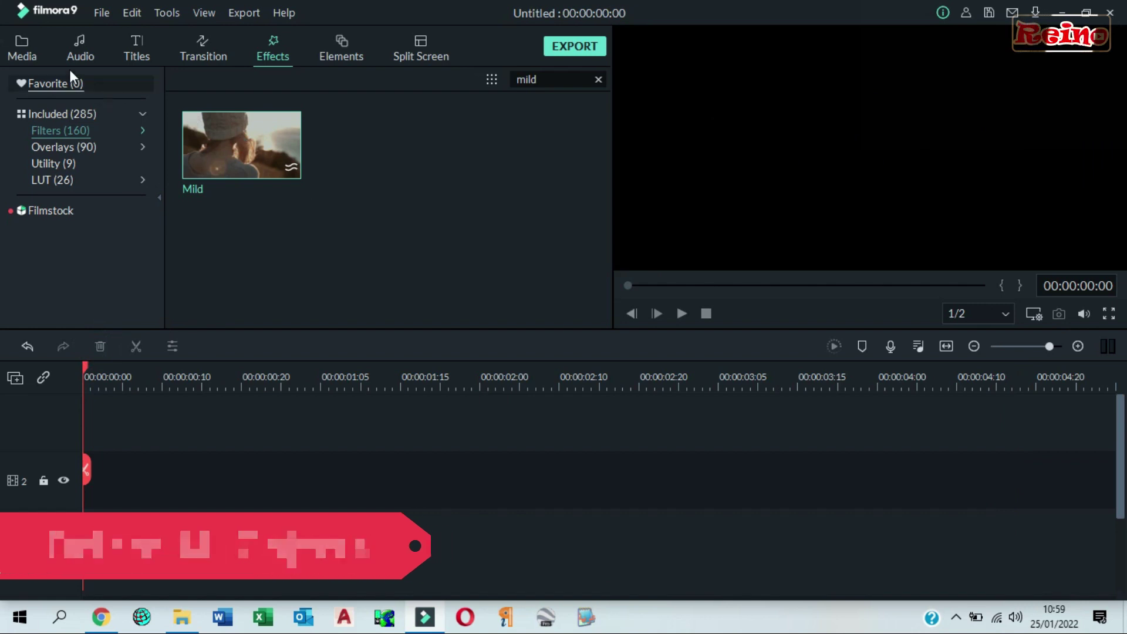
# Import the exported "text" video from the Desktop into the project media.
pyautogui.click(30, 57)
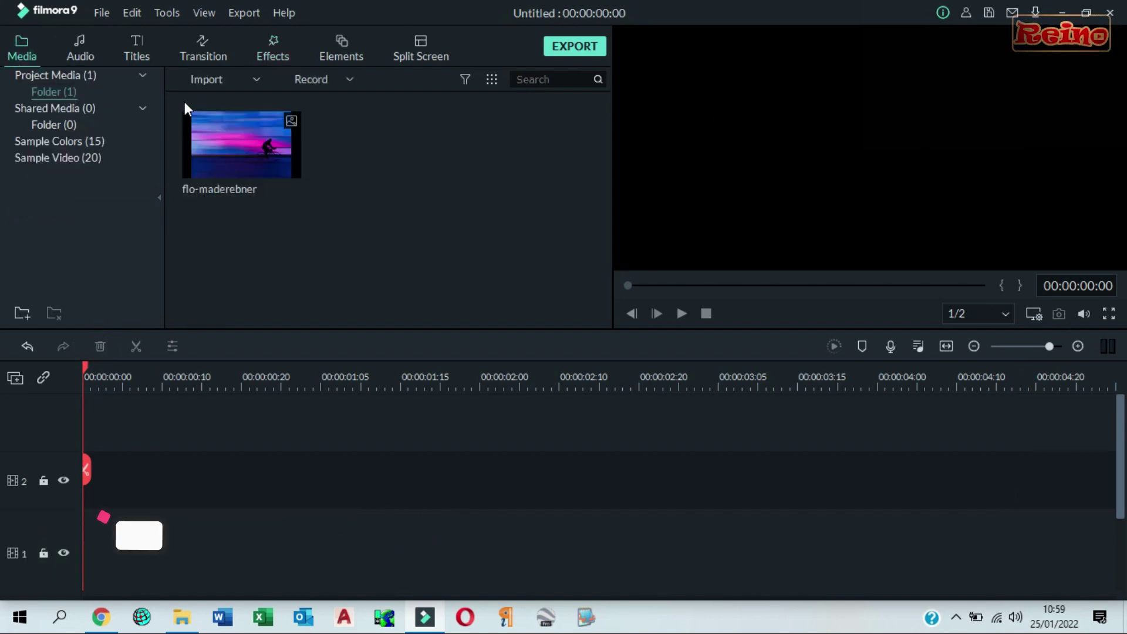
pyautogui.click(216, 79)
pyautogui.click(232, 101)
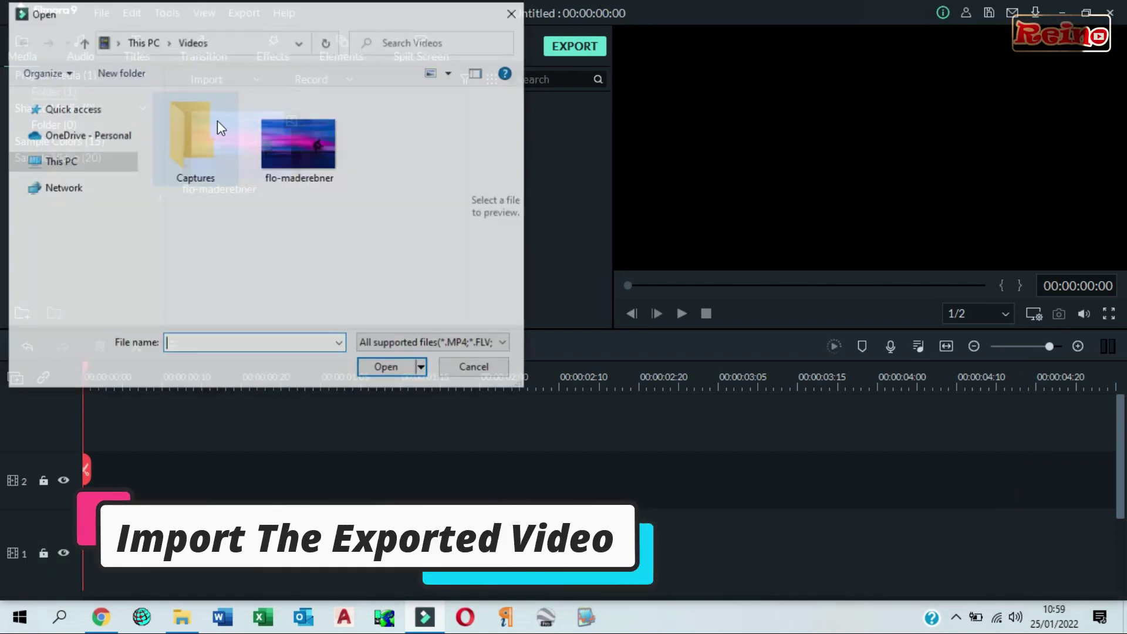
pyautogui.click(79, 162)
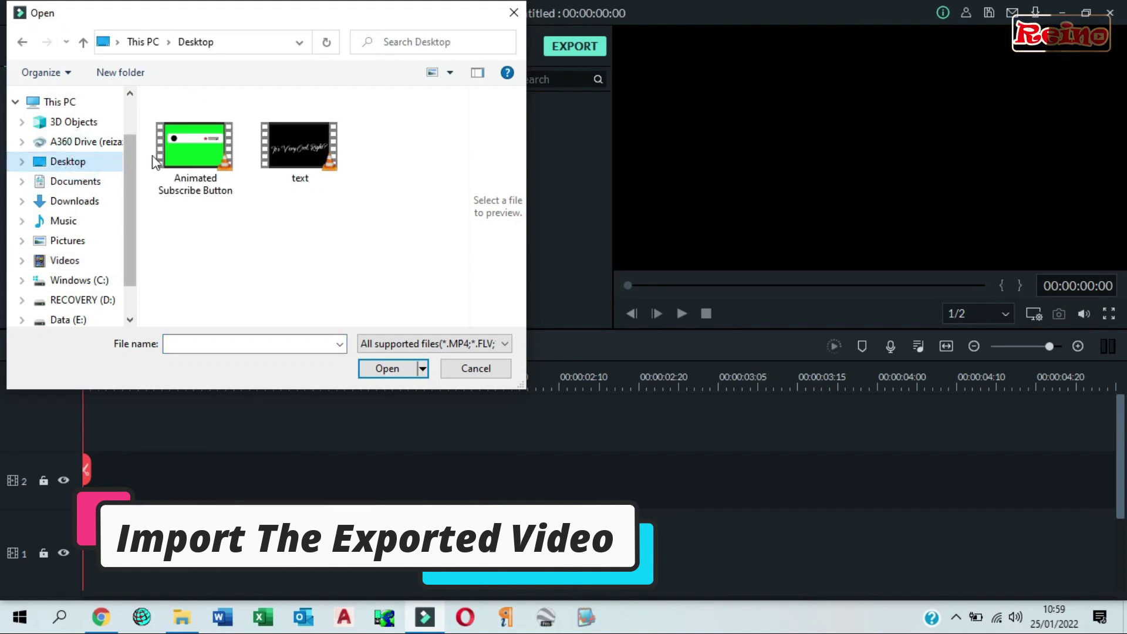
pyautogui.click(320, 170)
pyautogui.click(381, 369)
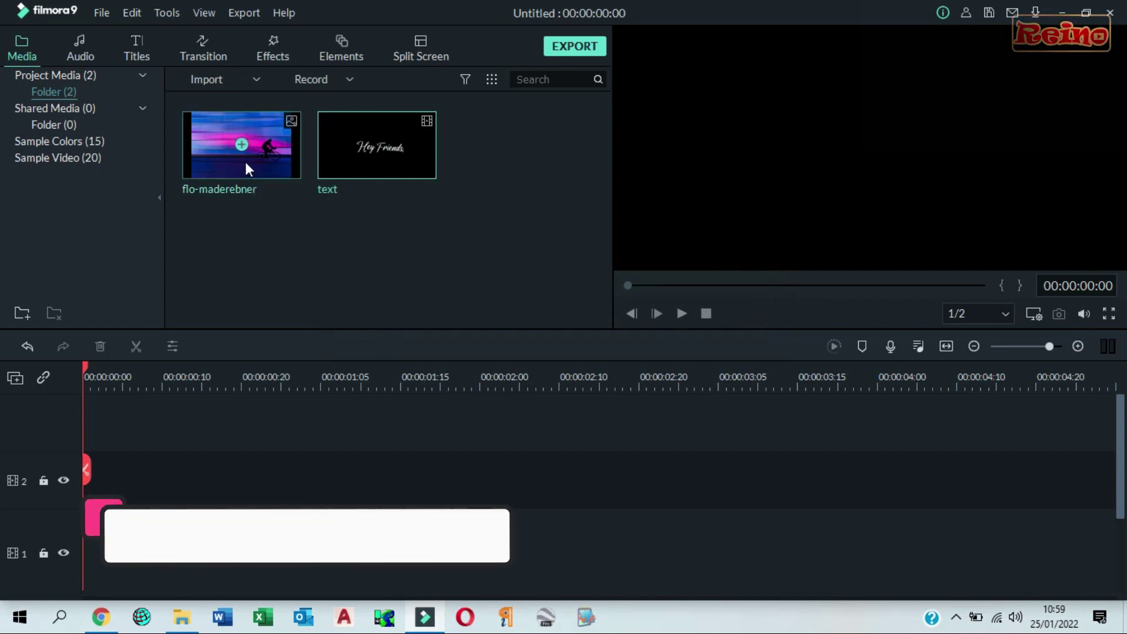
# Place the flo-maderebner image on track 1 at 00:00:00:00 and crop it to fit the frame.
pyautogui.moveTo(256, 143); pyautogui.dragTo(52, 509)
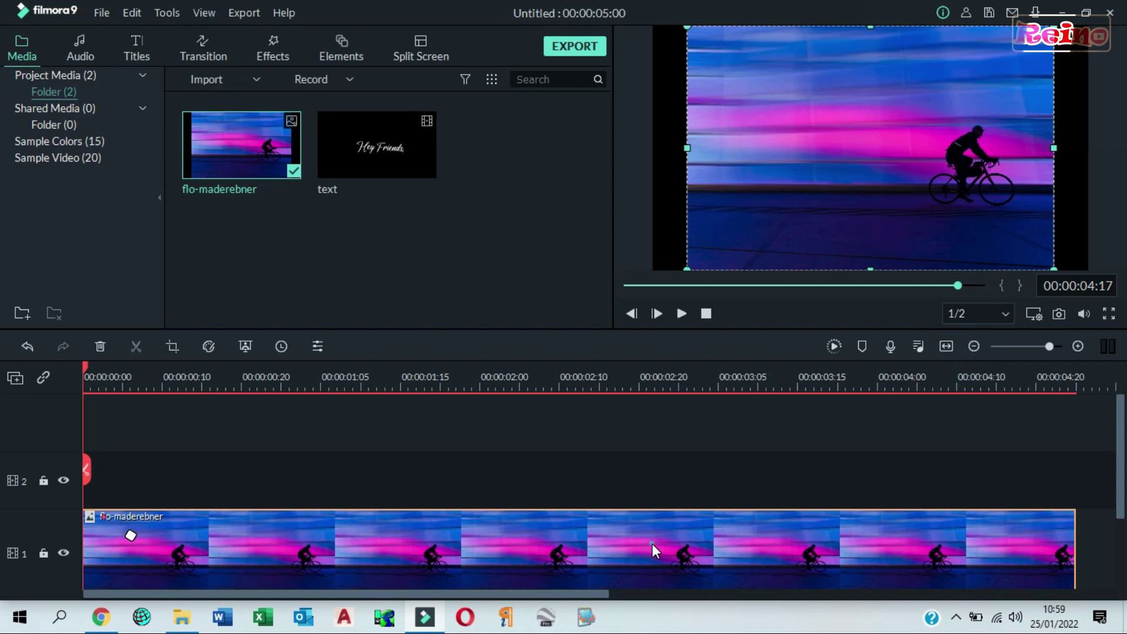
pyautogui.rightClick(653, 543)
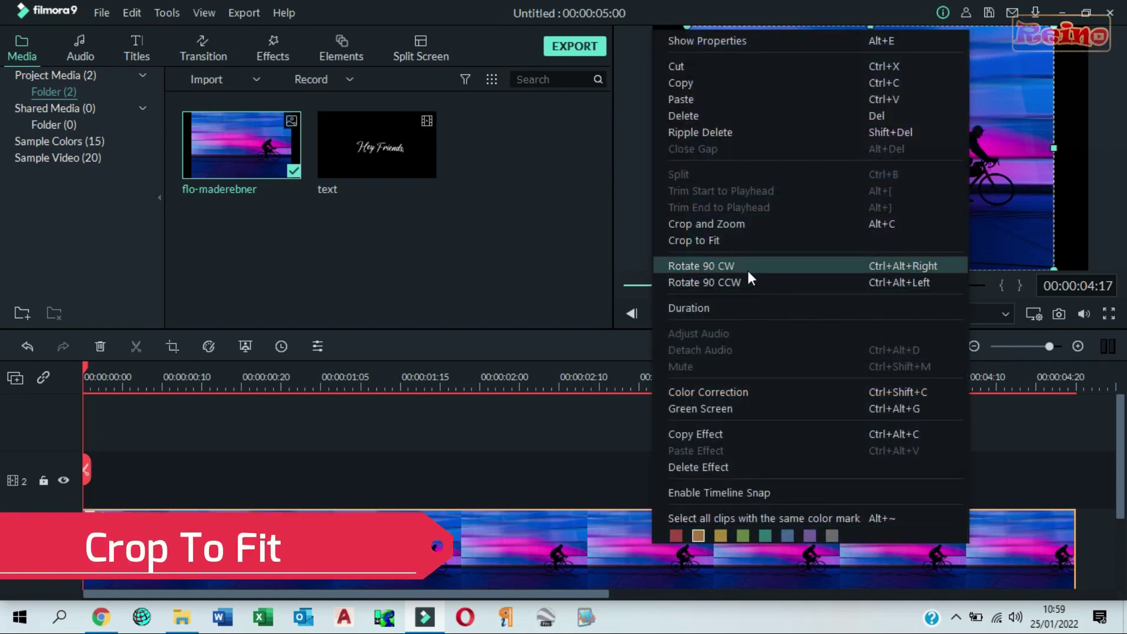
pyautogui.click(718, 241)
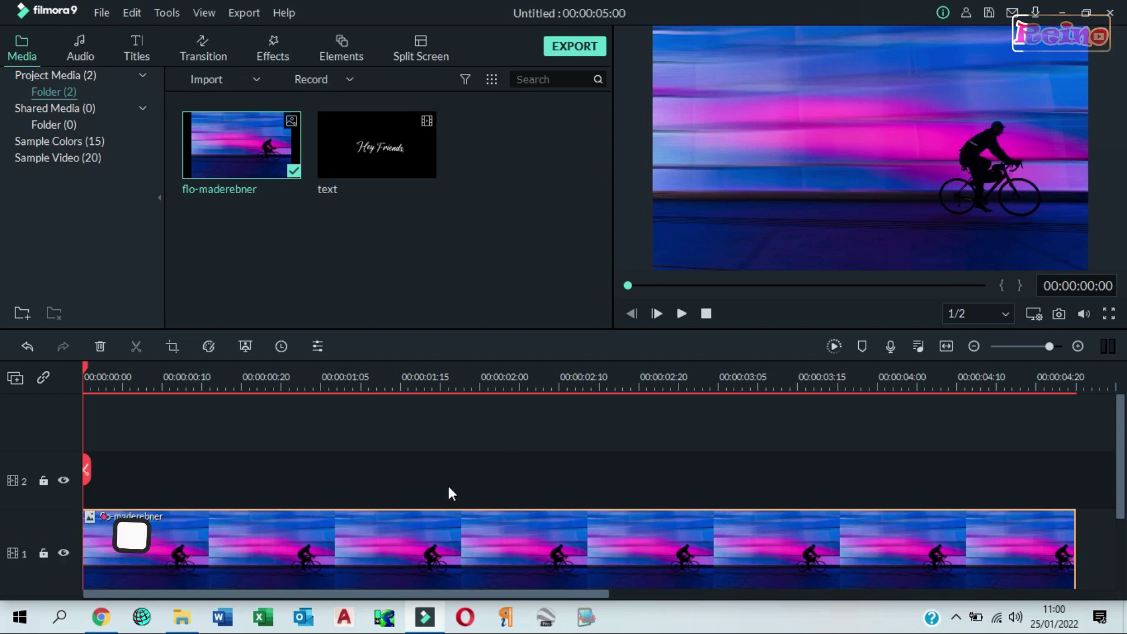
# Place the "text" video on track 2 at 00:00:00:00 and set its blending mode to Screen.
pyautogui.moveTo(410, 161)
pyautogui.moveTo(409, 158); pyautogui.dragTo(40, 492)
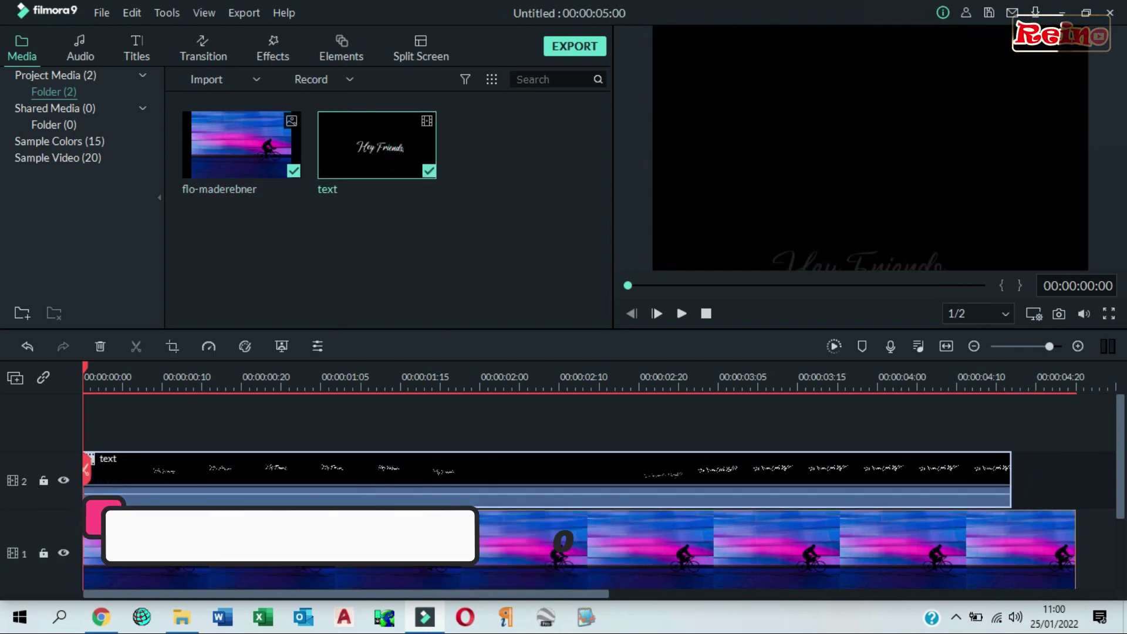
pyautogui.doubleClick(366, 472)
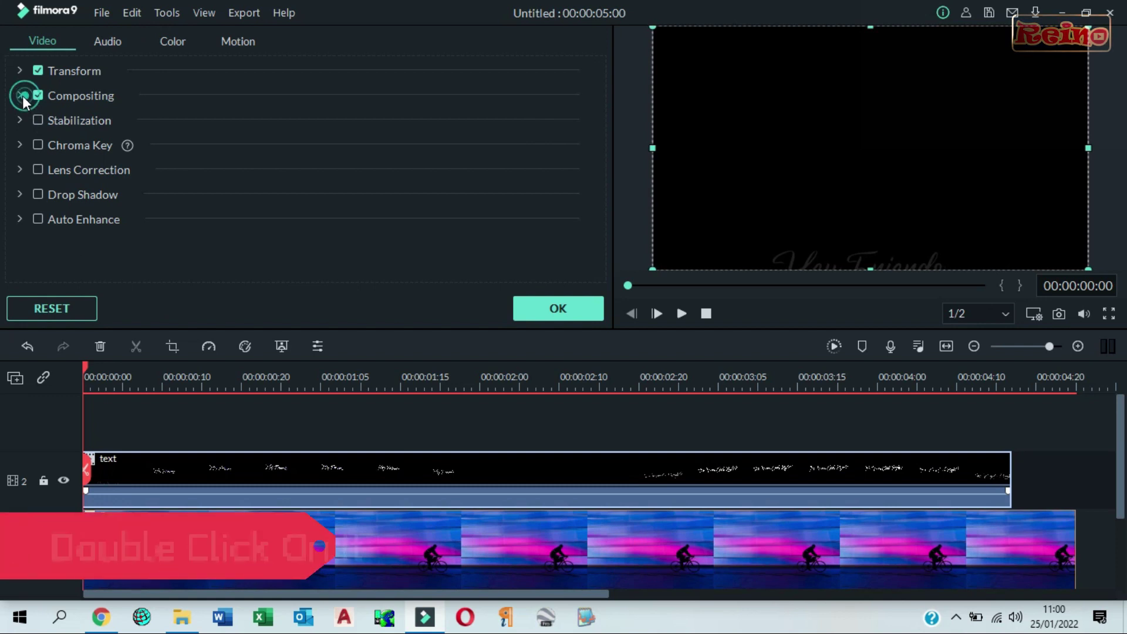
pyautogui.click(23, 97)
pyautogui.click(346, 136)
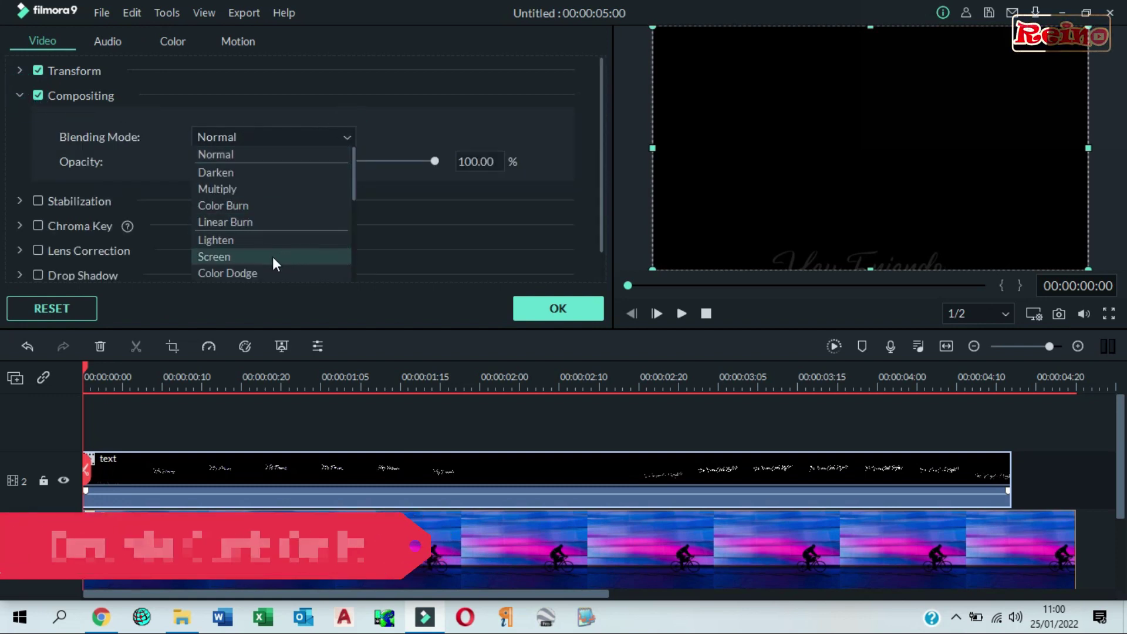
pyautogui.click(292, 256)
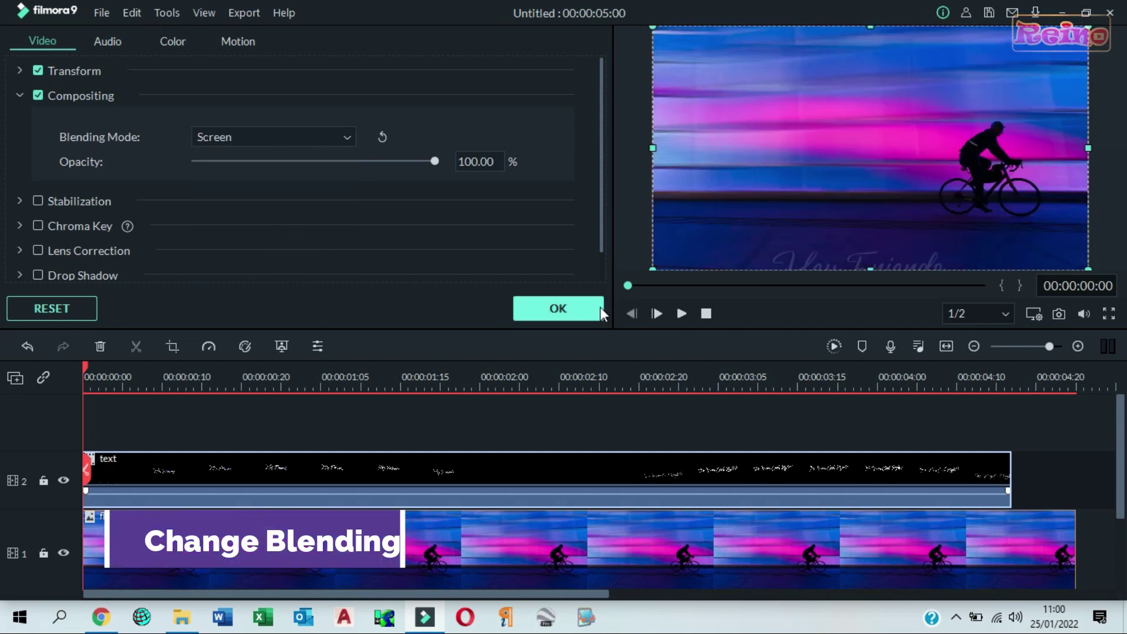
pyautogui.click(585, 311)
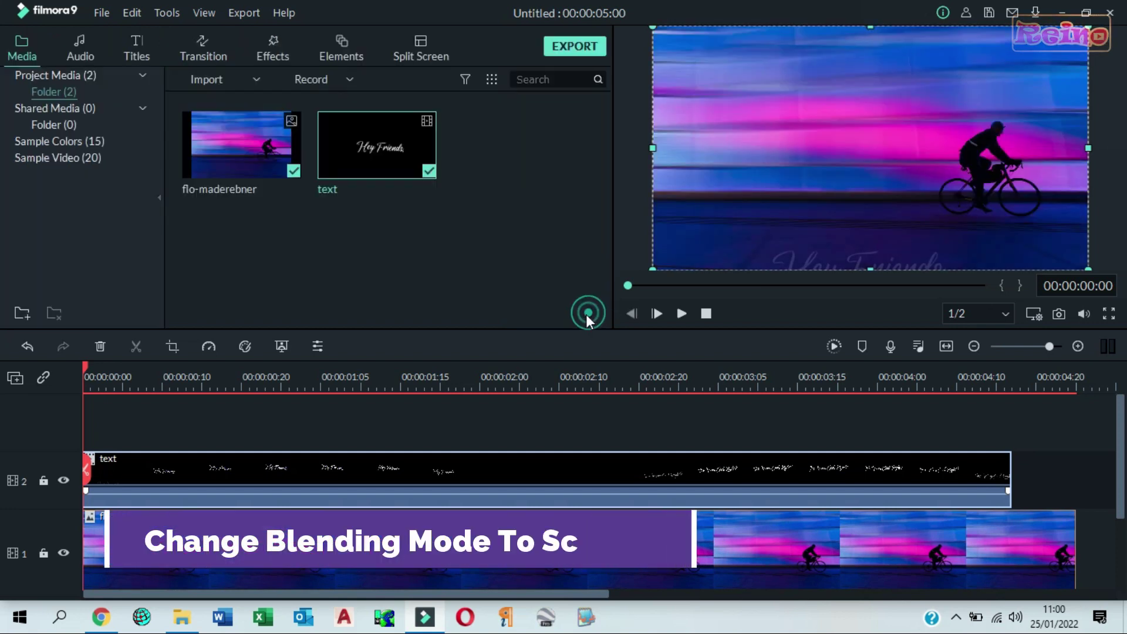
pyautogui.click(681, 313)
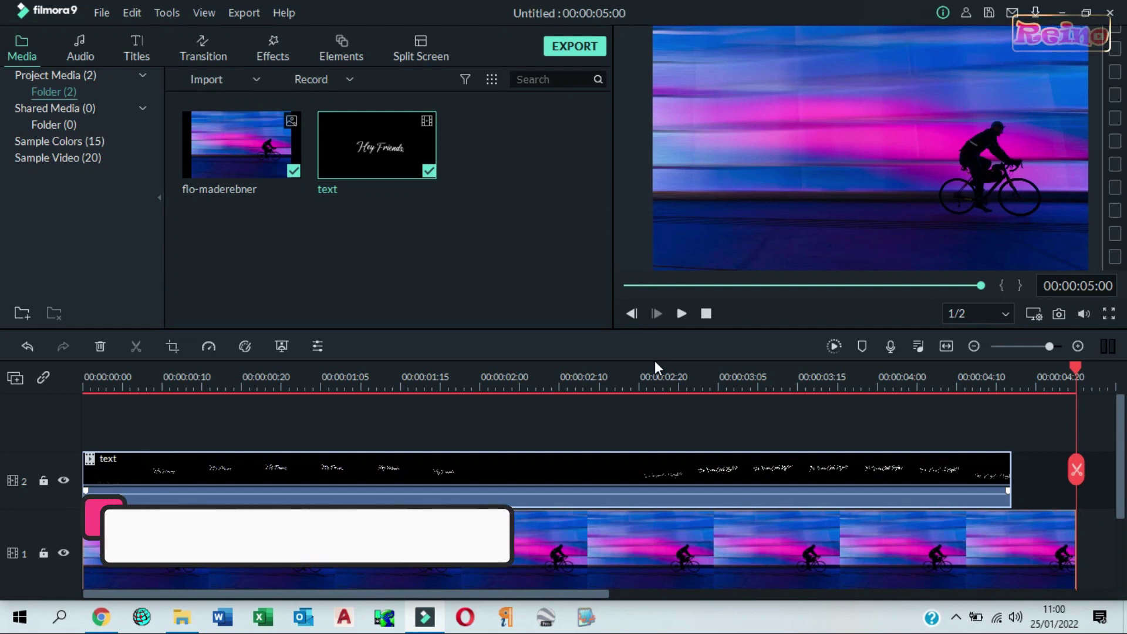
# Export the composited video to the Desktop as an MP4 named "Text Bounce".
pyautogui.click(585, 50)
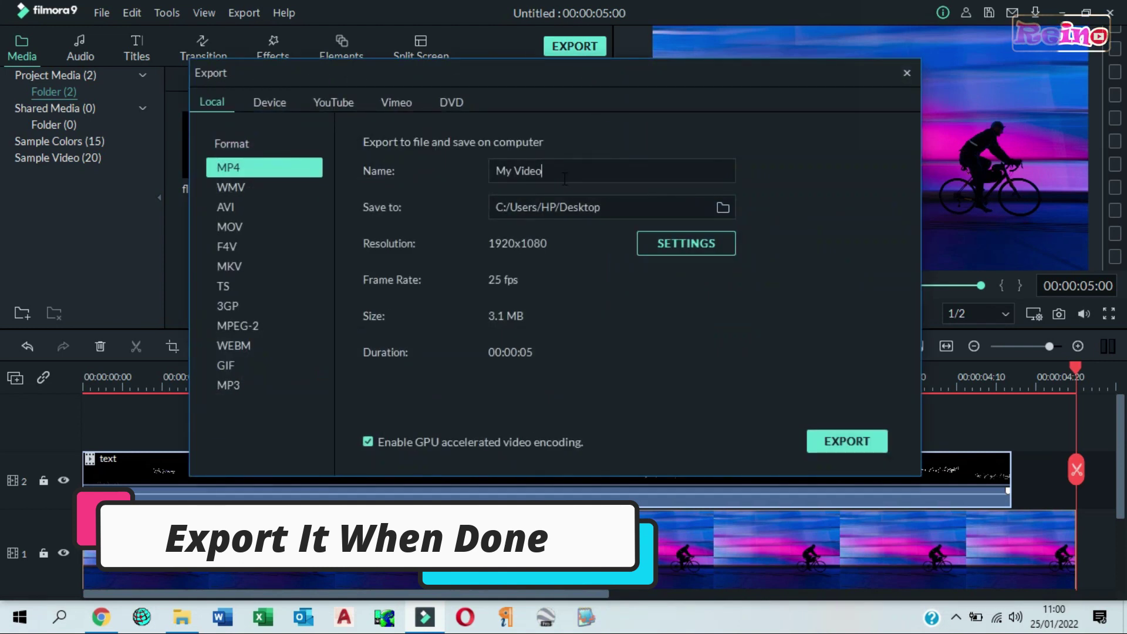
pyautogui.press('BackSpace')
pyautogui.press('BackSpace')
pyautogui.press('BackSpace')
pyautogui.press('BackSpace')
pyautogui.press('BackSpace')
pyautogui.press('BackSpace')
pyautogui.press('BackSpace')
pyautogui.press('BackSpace')
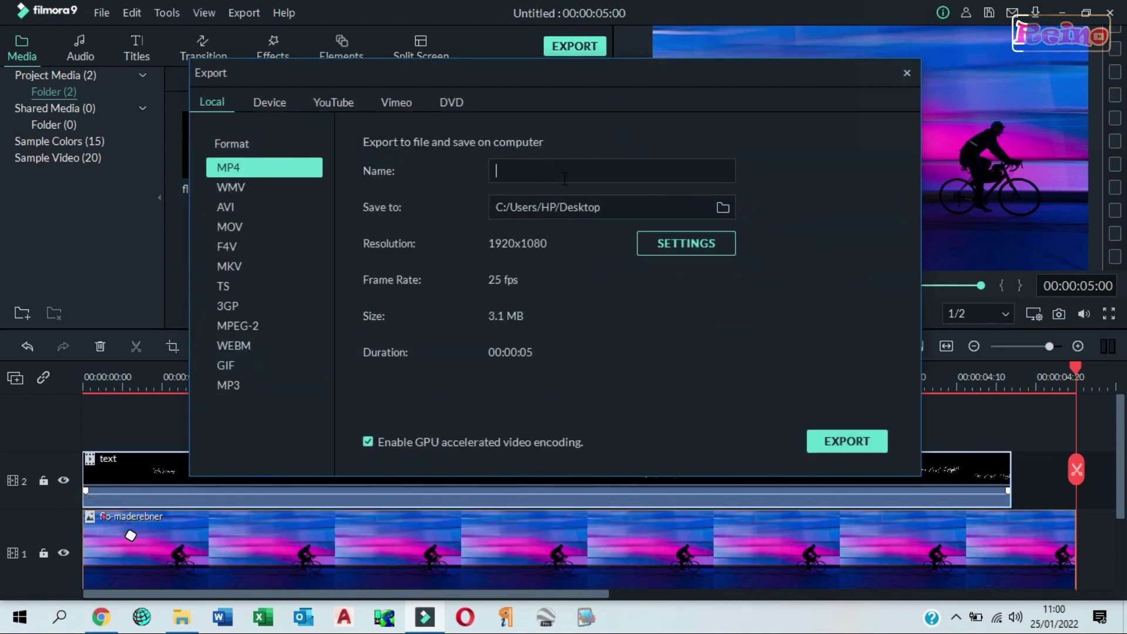
pyautogui.click(843, 442)
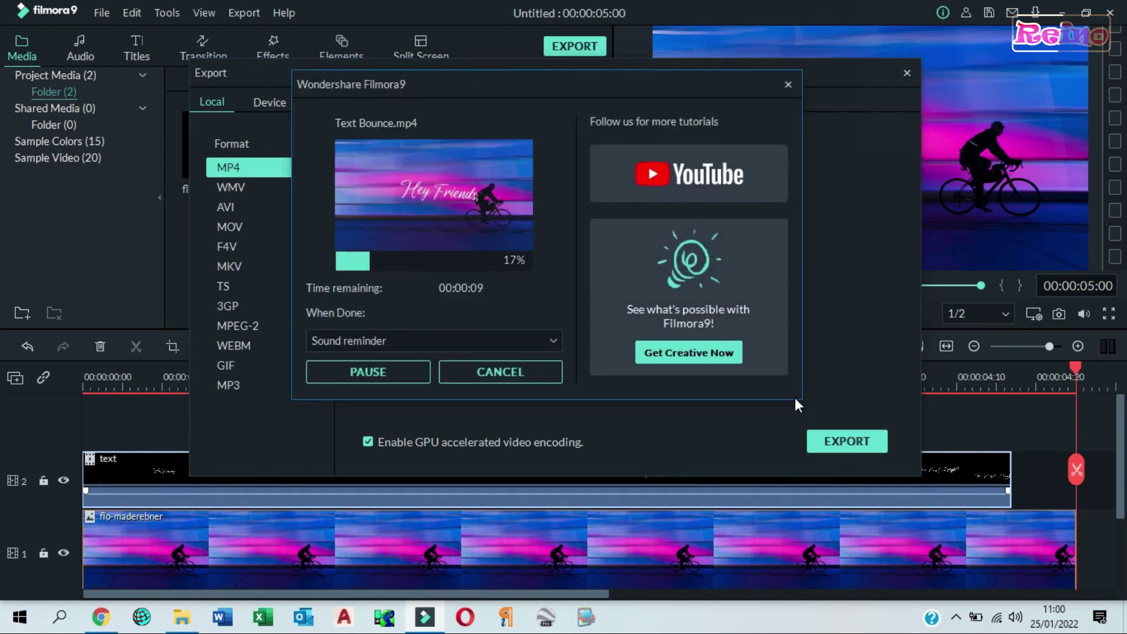